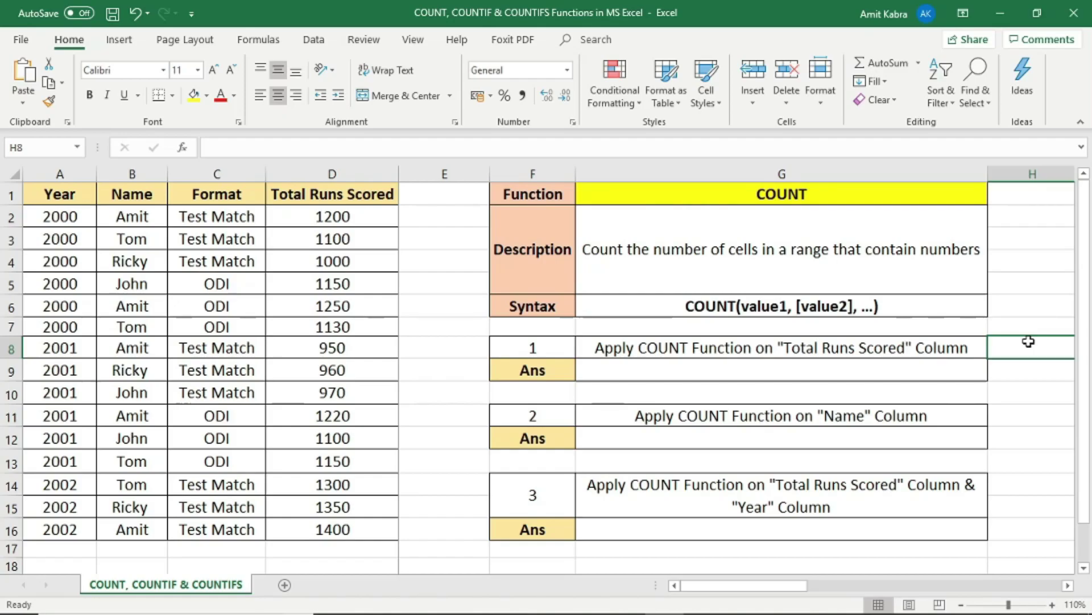
# Enter =COUNT(D2:D16) in G9 to count the numeric cells in the Total Runs Scored column.
pyautogui.click(963, 344)
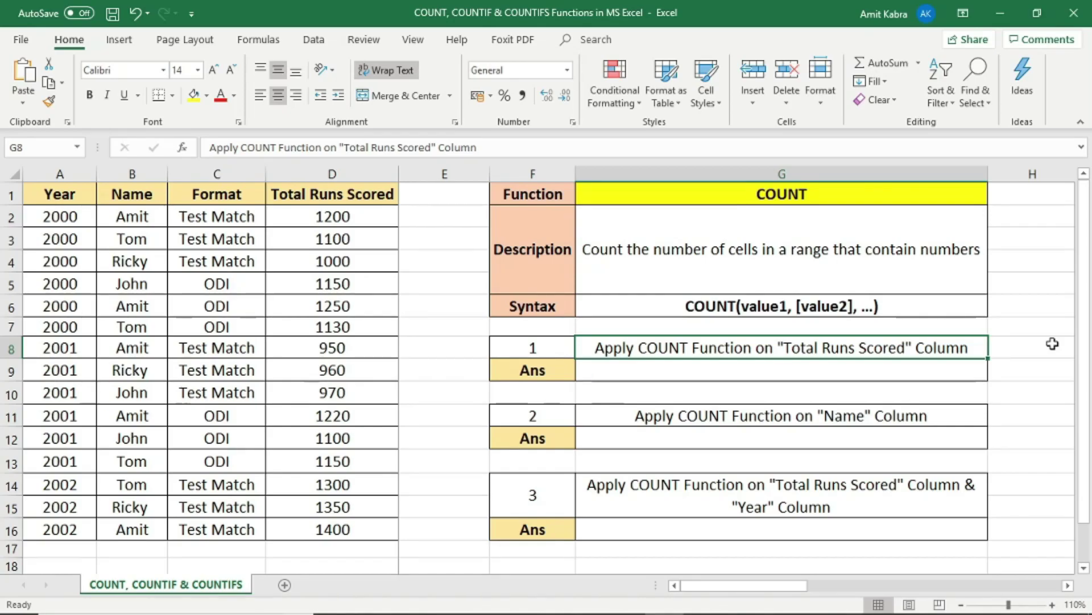
pyautogui.doubleClick(977, 368)
pyautogui.write('=count(')
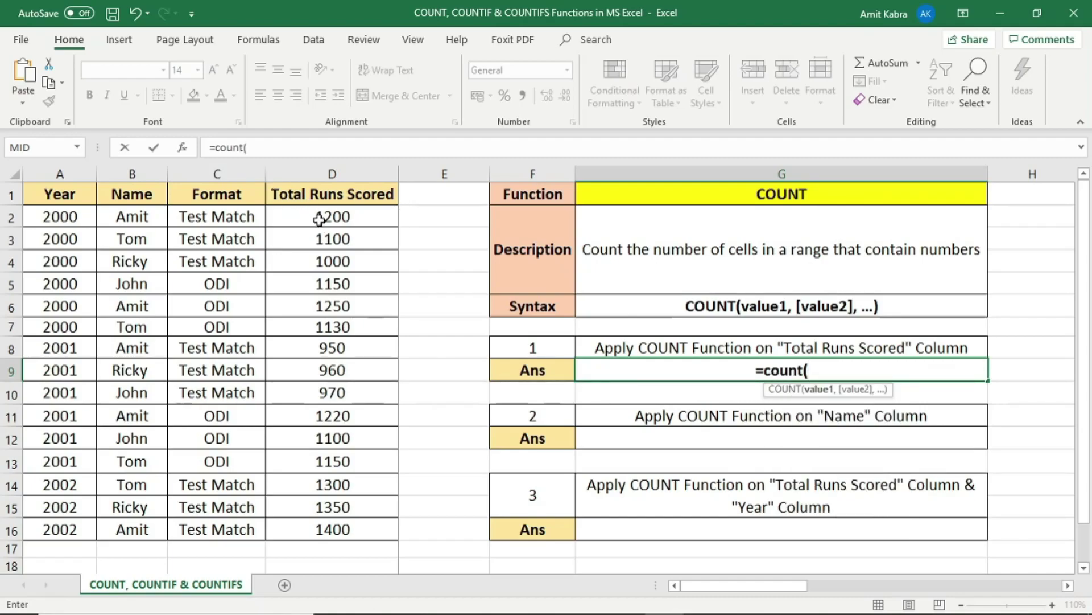
pyautogui.moveTo(319, 221); pyautogui.dragTo(306, 532)
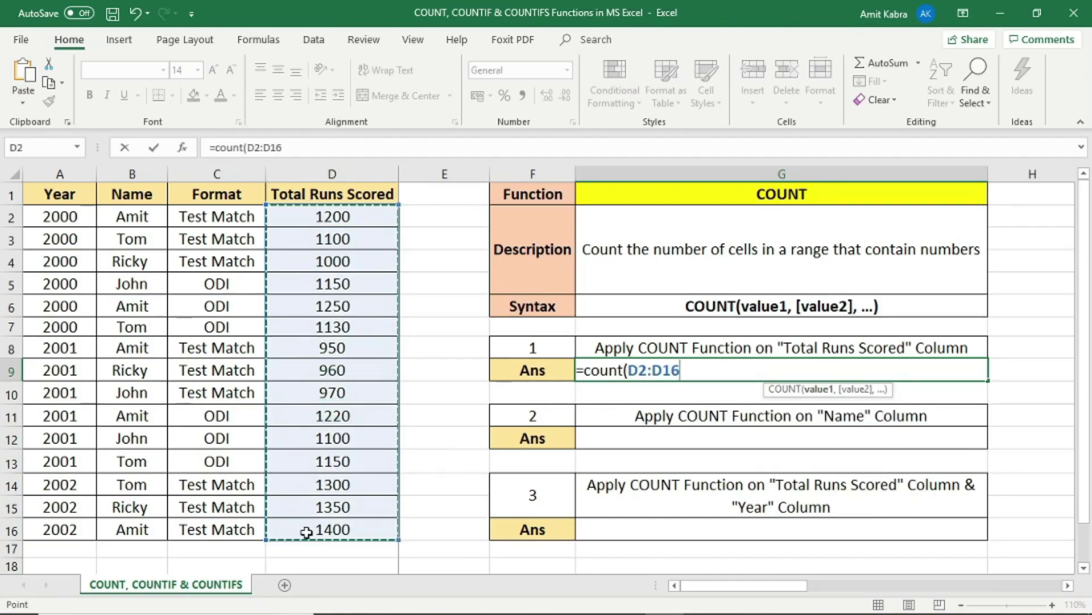
pyautogui.write(')')
pyautogui.press('Return')
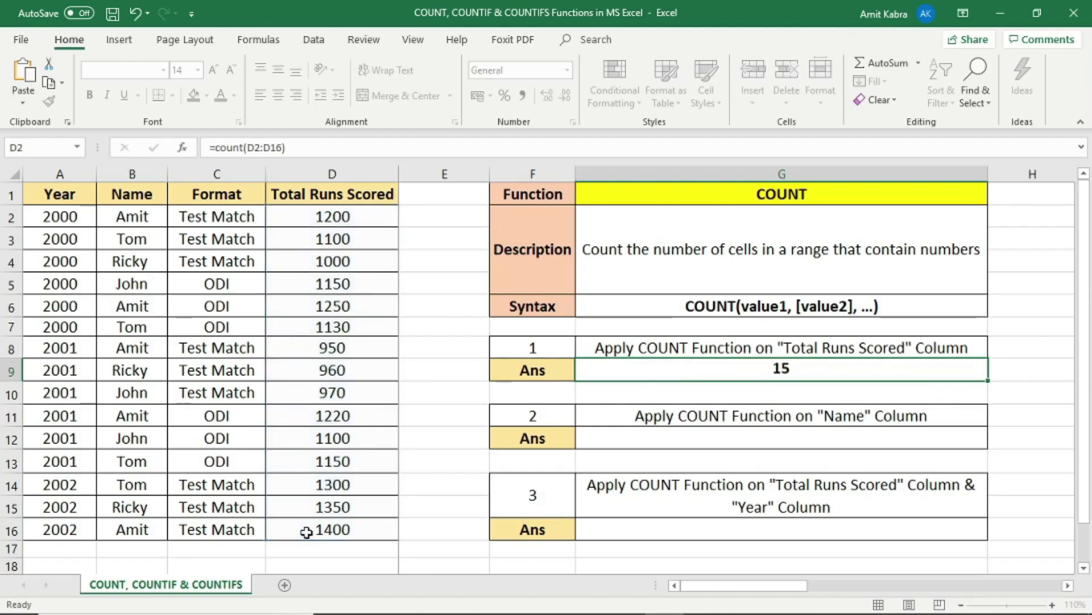
# Clear the first Total Runs Scored value in D2 to test the count, and undo the deletion.
pyautogui.click(355, 169)
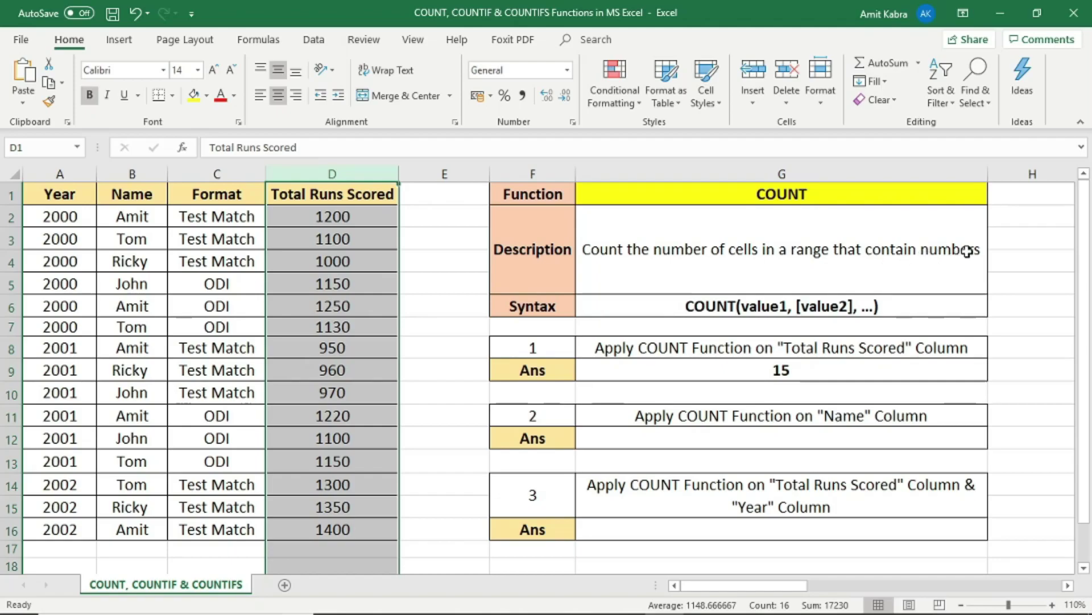
pyautogui.click(421, 217)
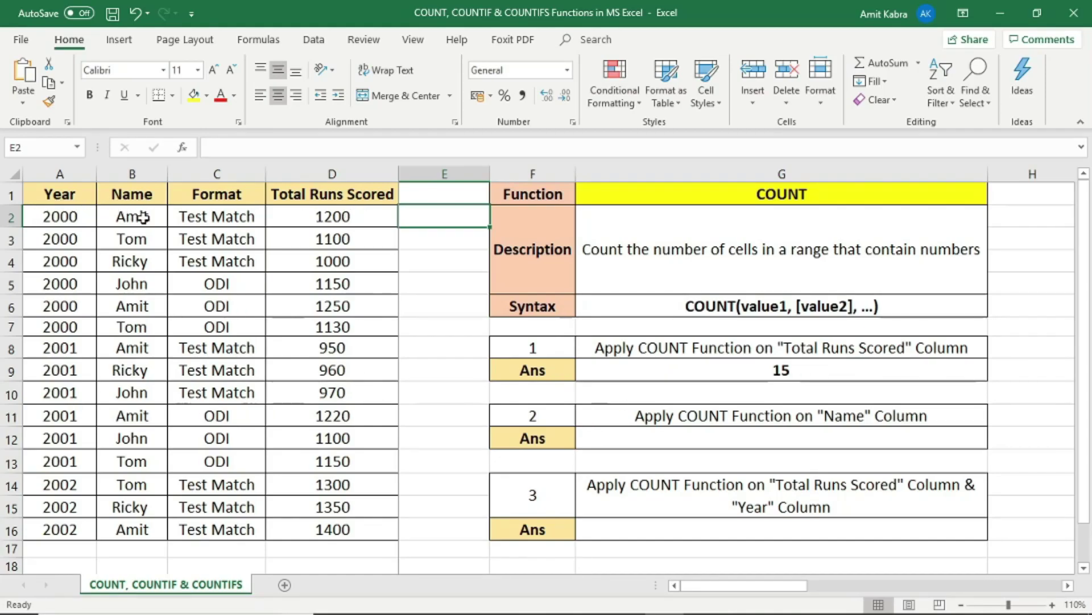
pyautogui.click(341, 214)
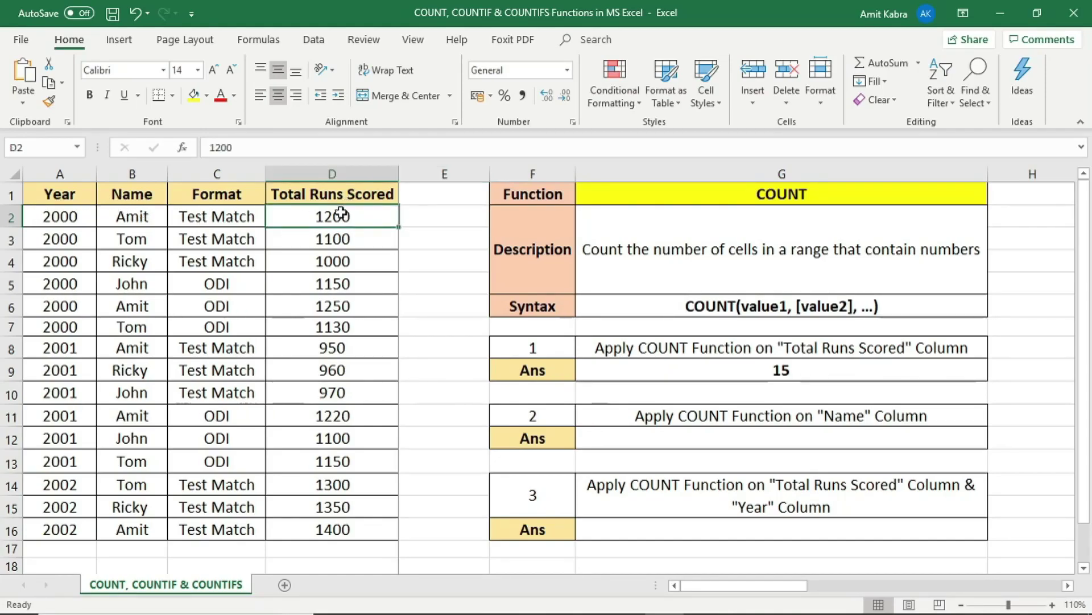
pyautogui.press('Delete')
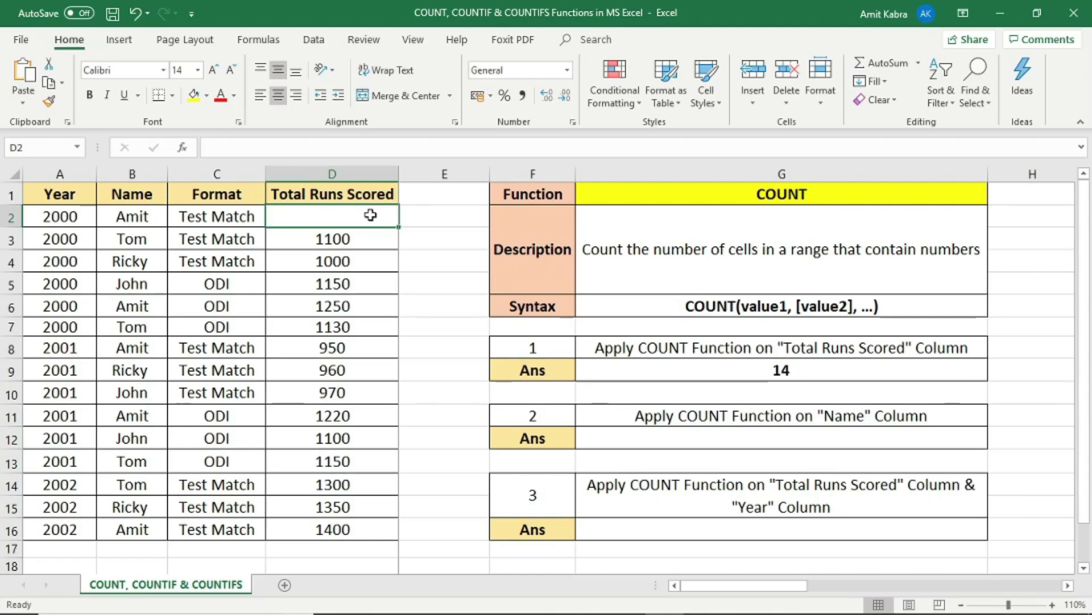
pyautogui.hotkey('ctrl', 'z')
# Enter =COUNT(B2:B16) in G12 to apply COUNT to the Name column, and highlight that column for comparison.
pyautogui.click(595, 409)
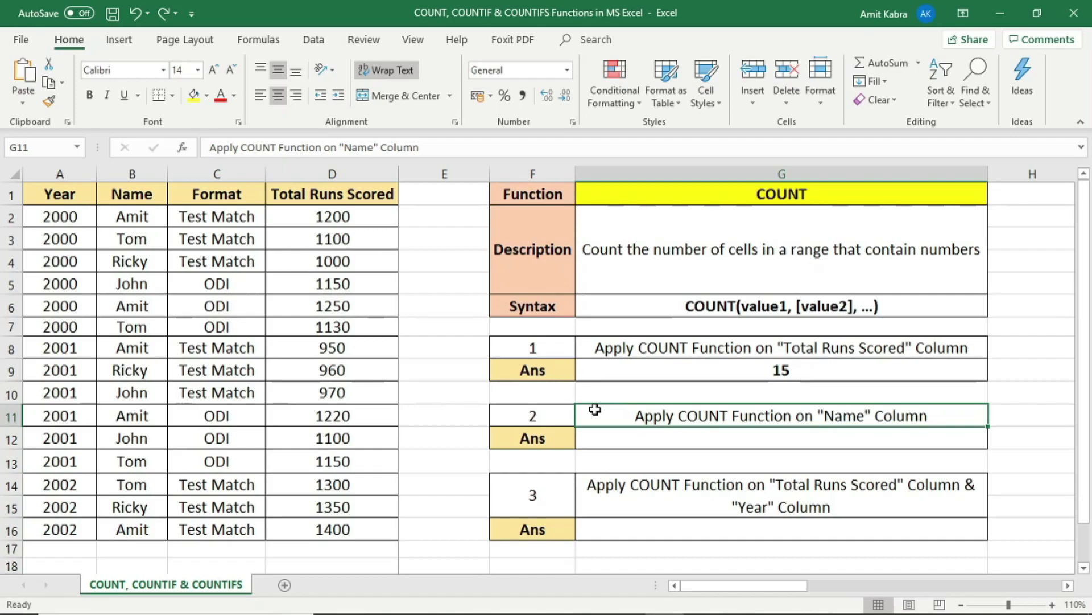
pyautogui.click(691, 435)
pyautogui.write('=count(')
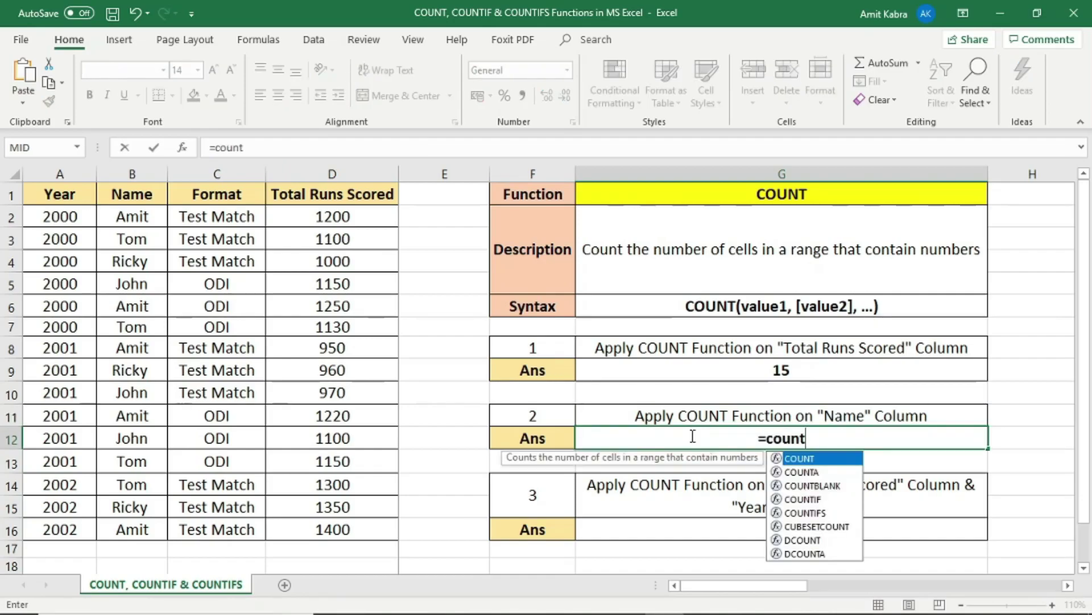
pyautogui.moveTo(136, 210); pyautogui.dragTo(127, 519)
pyautogui.write(')')
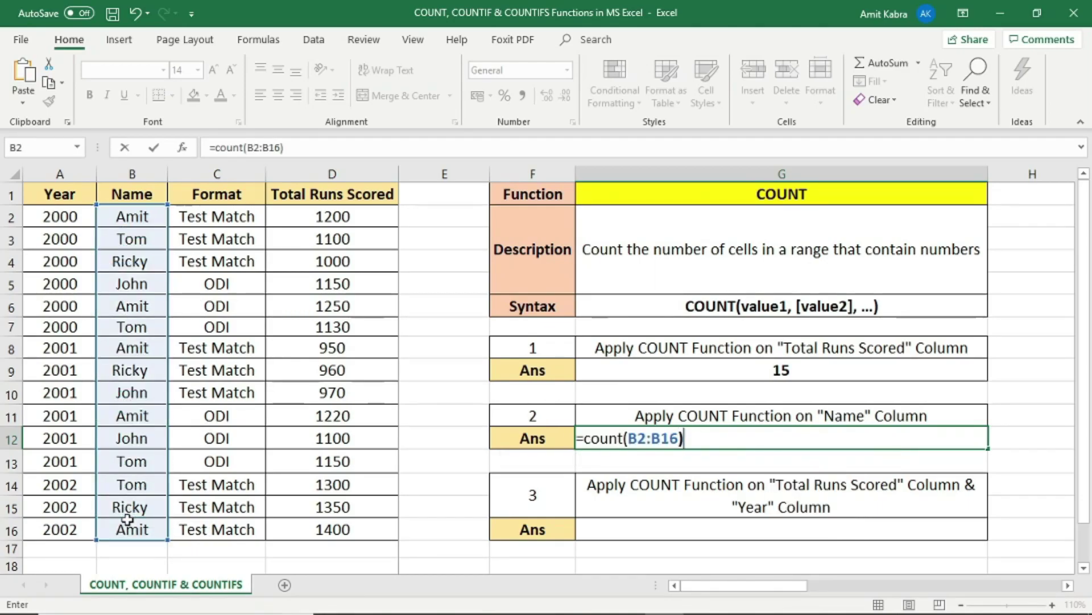
pyautogui.press('Return')
pyautogui.click(582, 431)
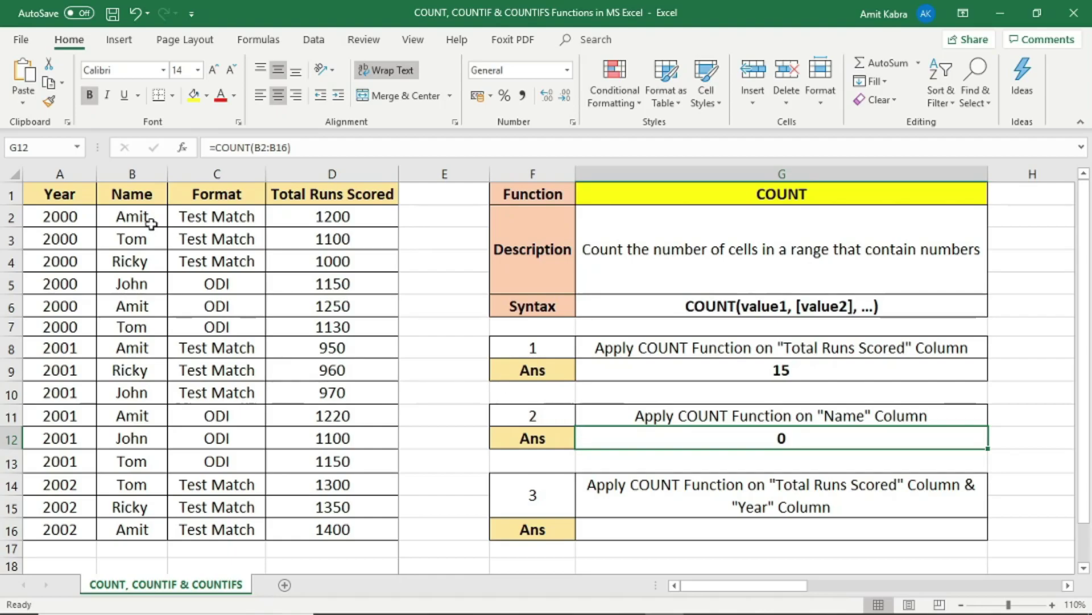
pyautogui.click(136, 173)
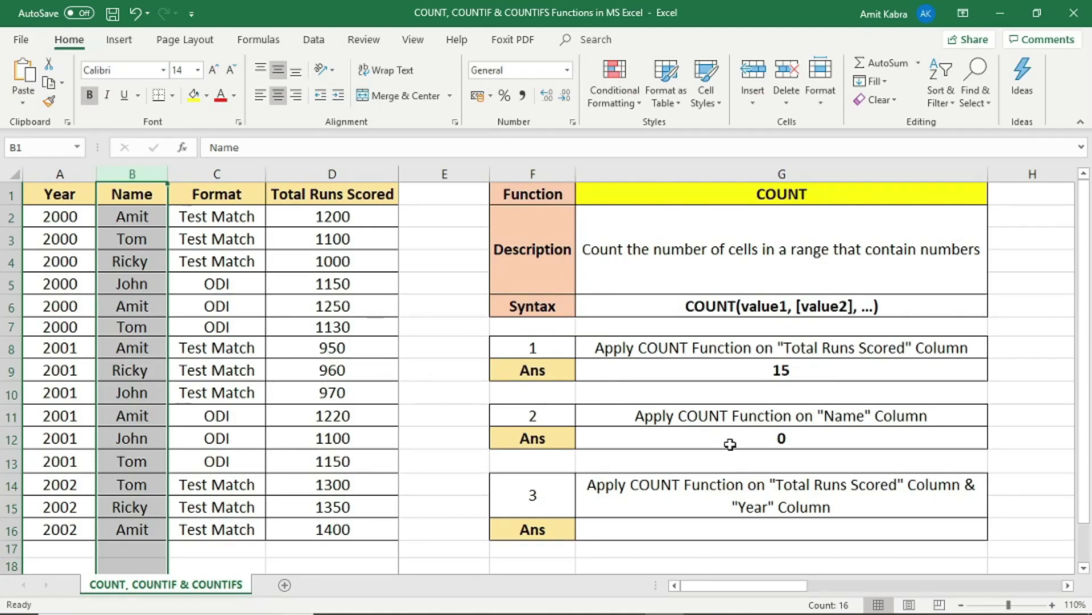
# Enter =COUNT(D2:D16,A2:A16) in G16 to count the numbers in the Total Runs Scored and Year columns together.
pyautogui.click(706, 489)
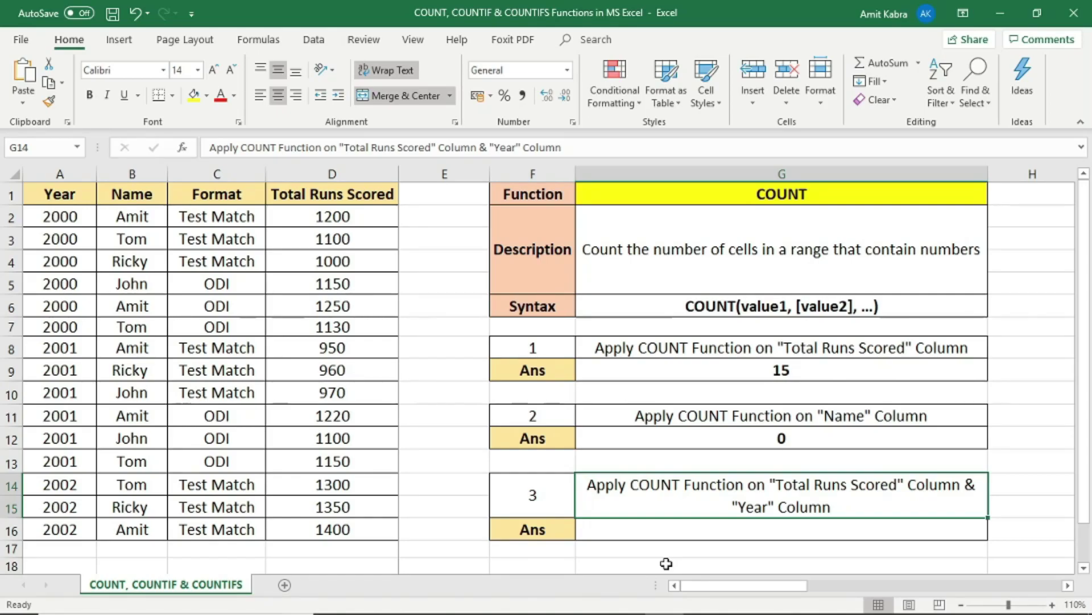
pyautogui.click(689, 524)
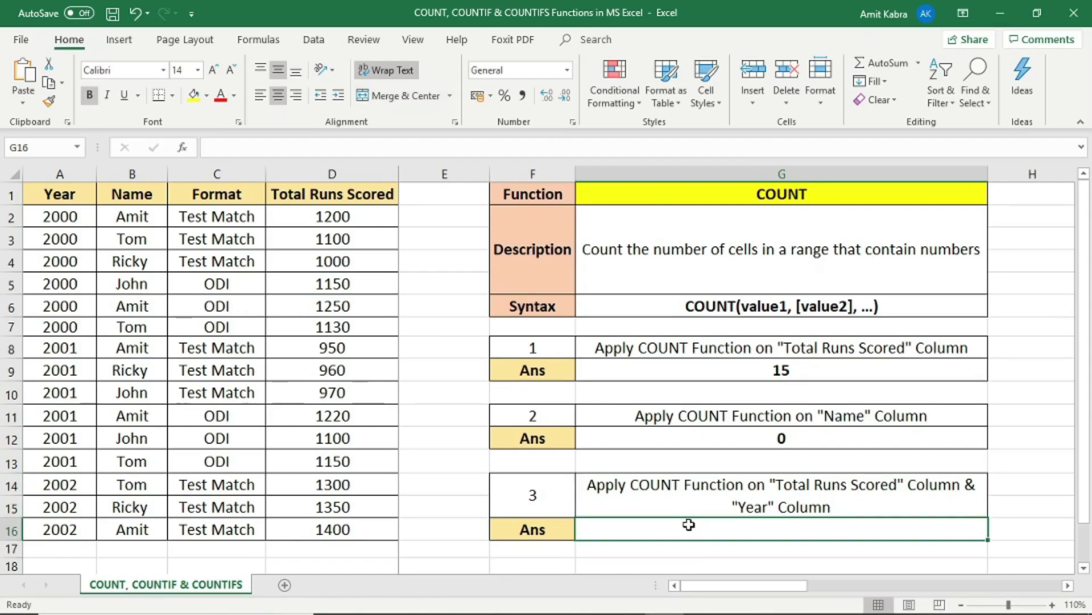
pyautogui.write('=count(')
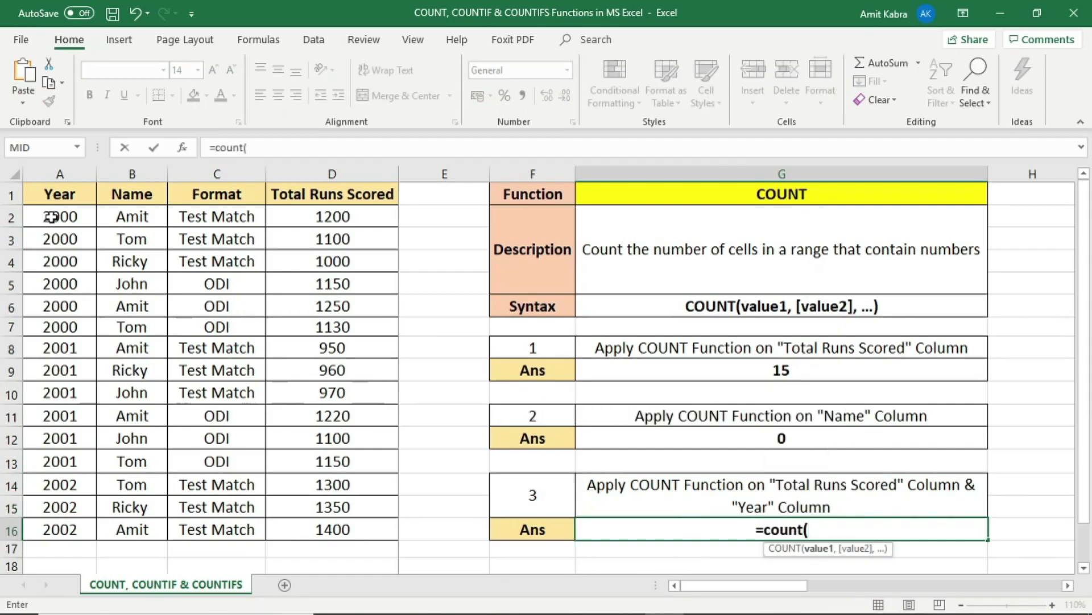
pyautogui.moveTo(347, 216); pyautogui.dragTo(352, 530)
pyautogui.write(',')
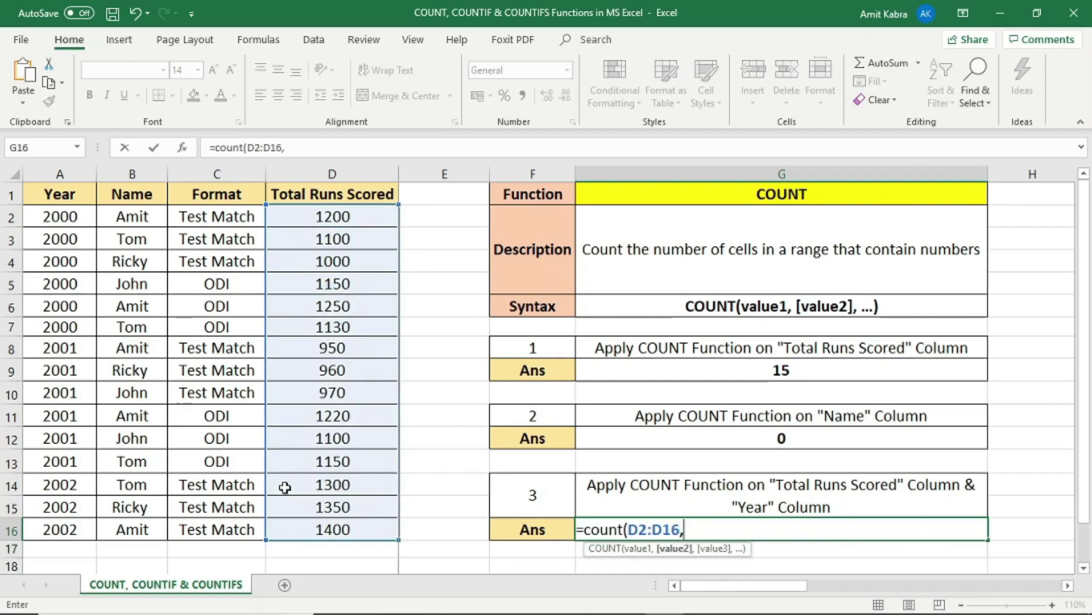
pyautogui.moveTo(41, 216); pyautogui.dragTo(40, 530)
pyautogui.write(')')
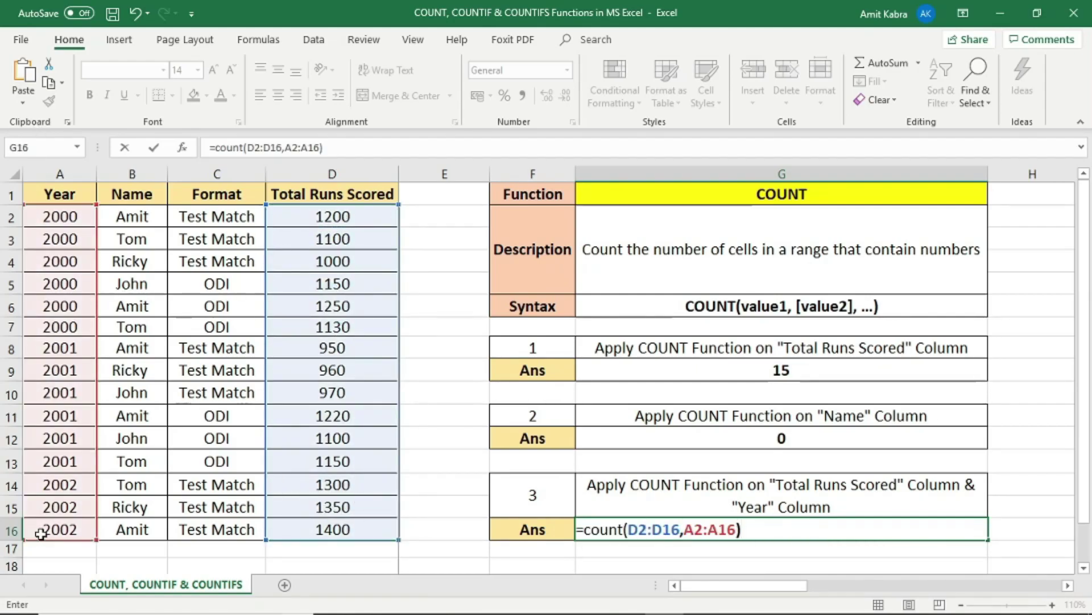
pyautogui.press('Return')
pyautogui.click(682, 534)
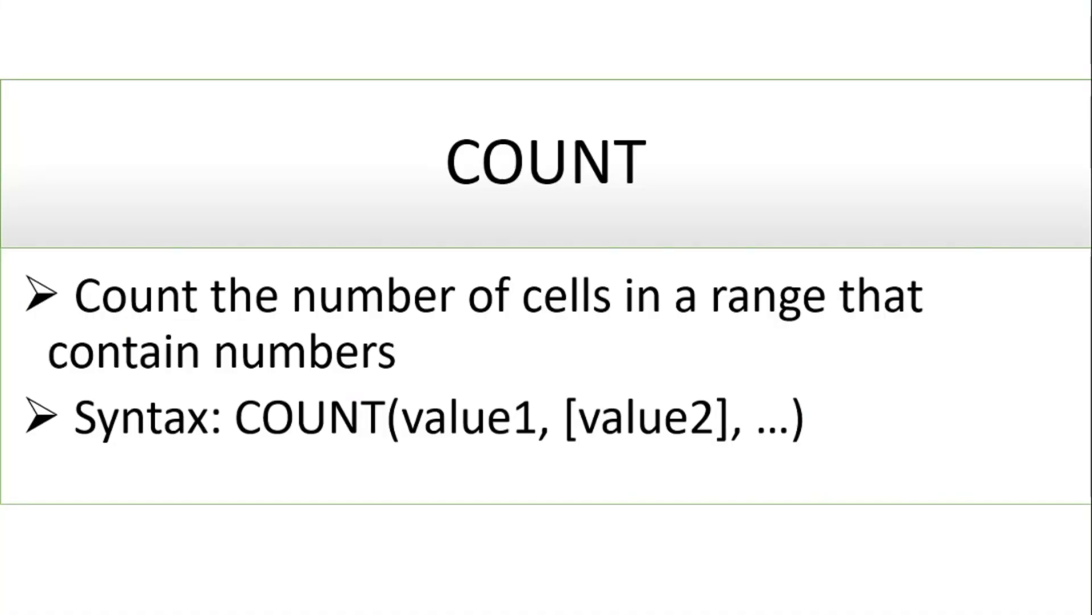
pyautogui.press('Right')
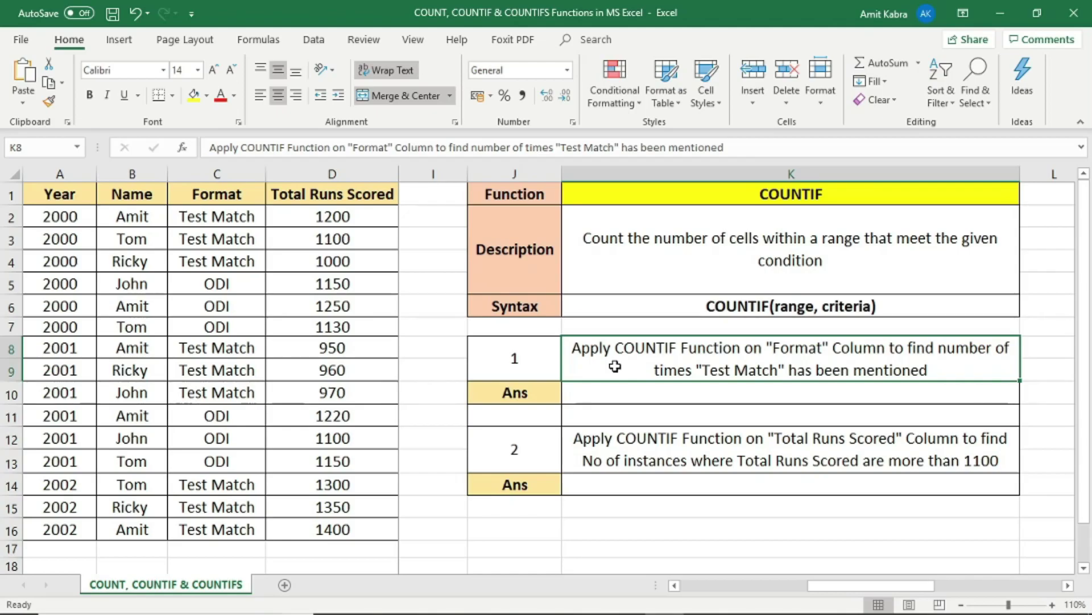
# Enter =COUNTIF(C2:C16,"Test Match") in K10 to count the Test Match entries in the Format column.
pyautogui.click(222, 170)
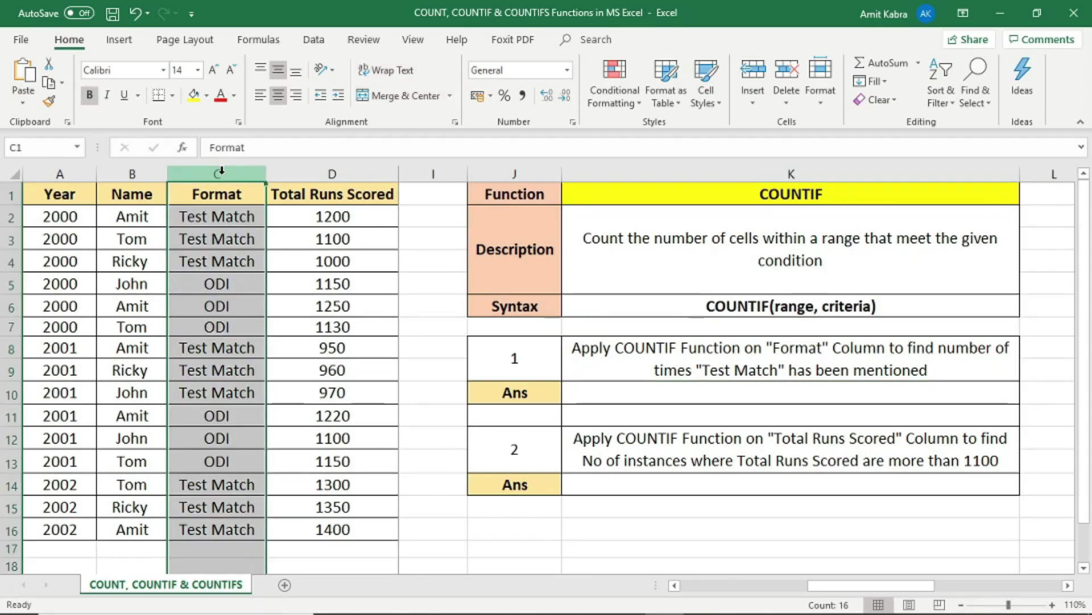
pyautogui.click(623, 396)
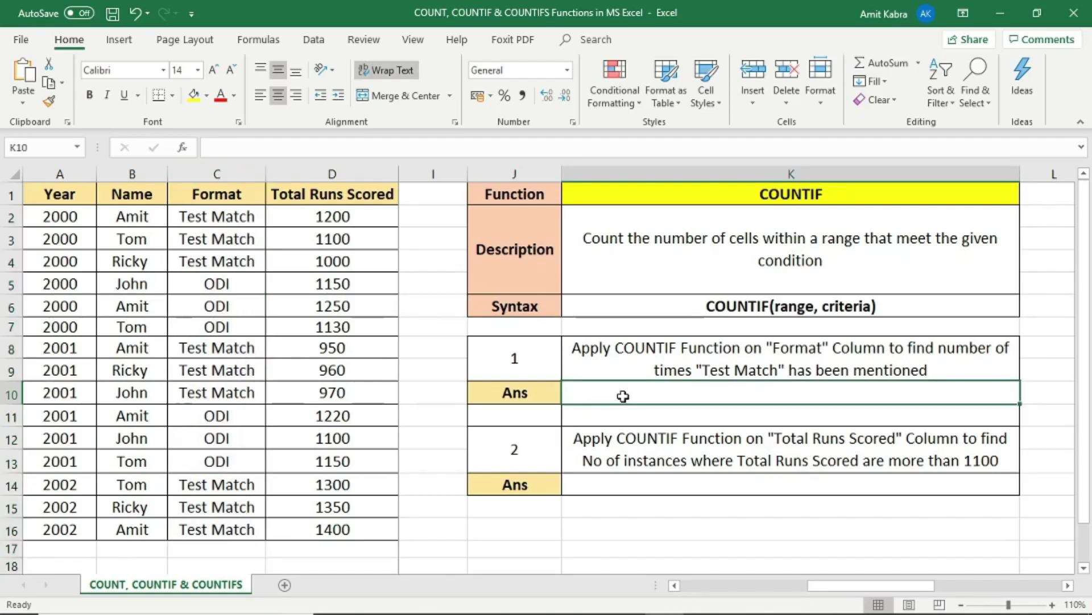
pyautogui.write('=count')
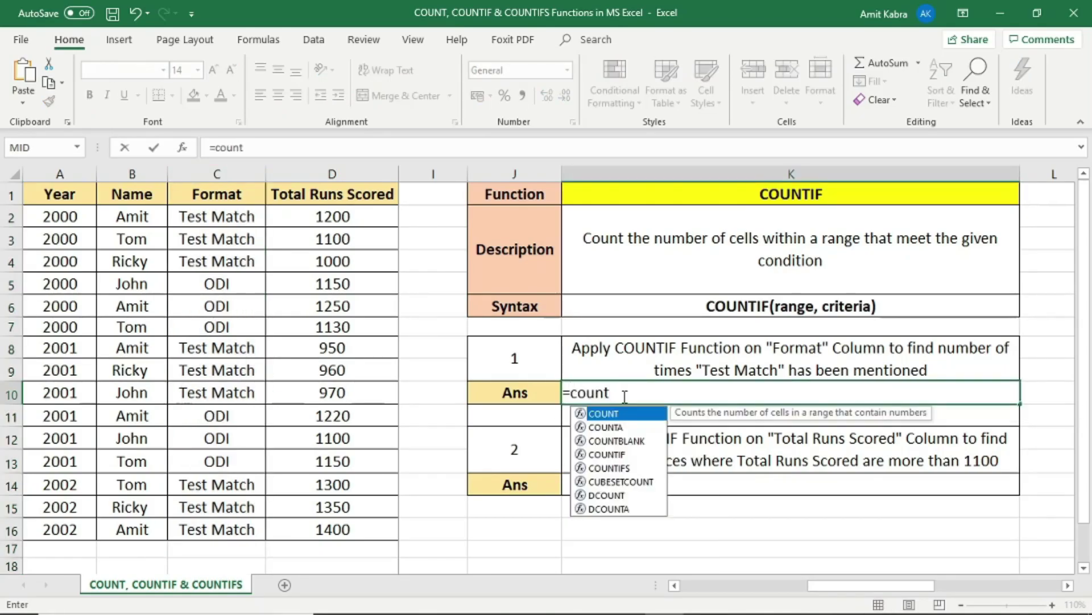
pyautogui.write('if(')
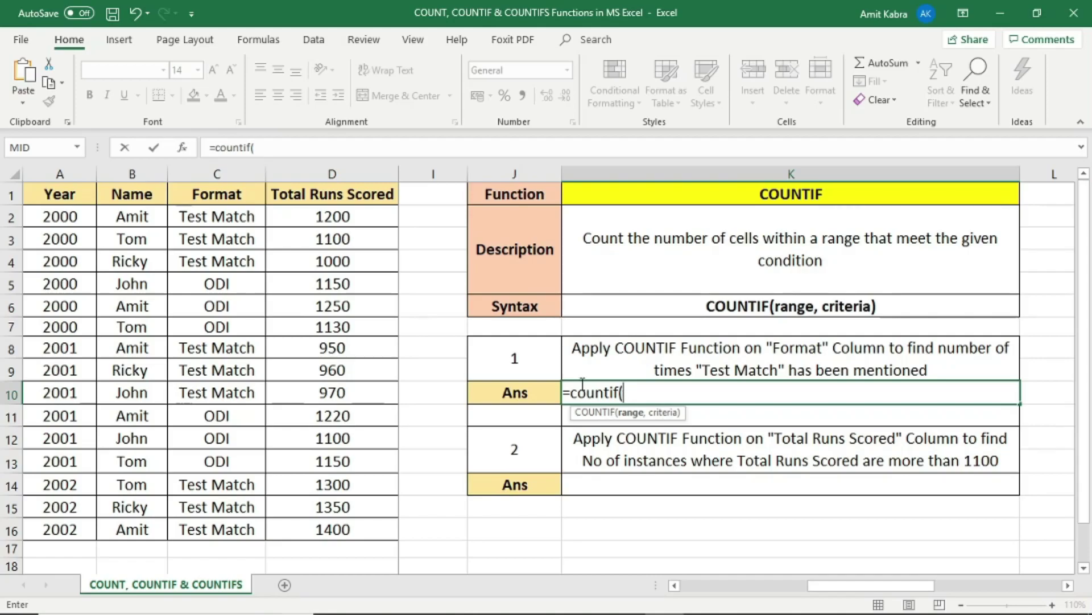
pyautogui.moveTo(209, 210); pyautogui.dragTo(223, 530)
pyautogui.write(',')
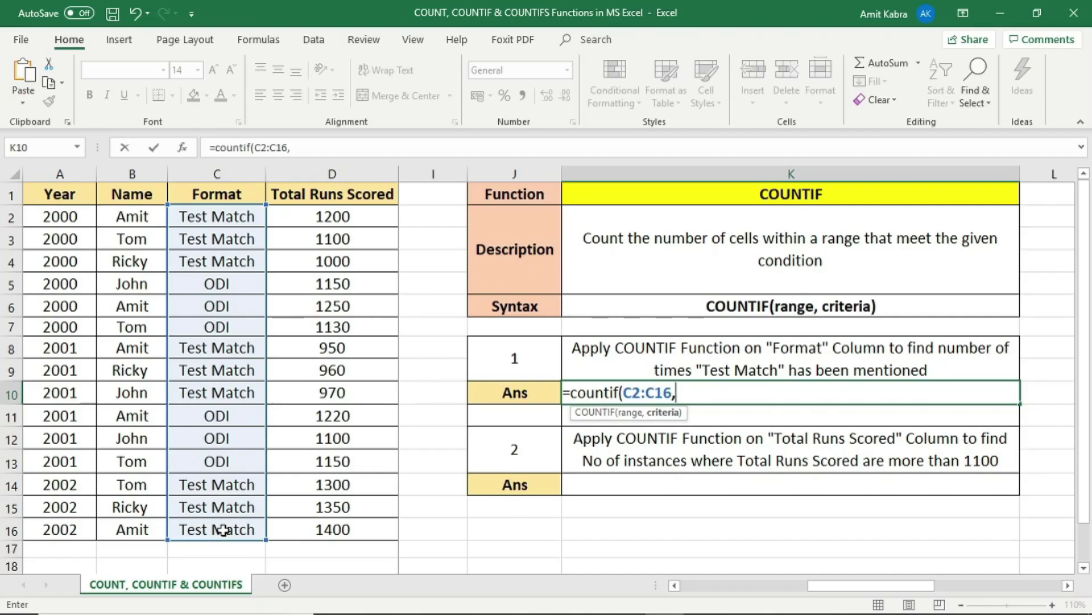
pyautogui.write('"')
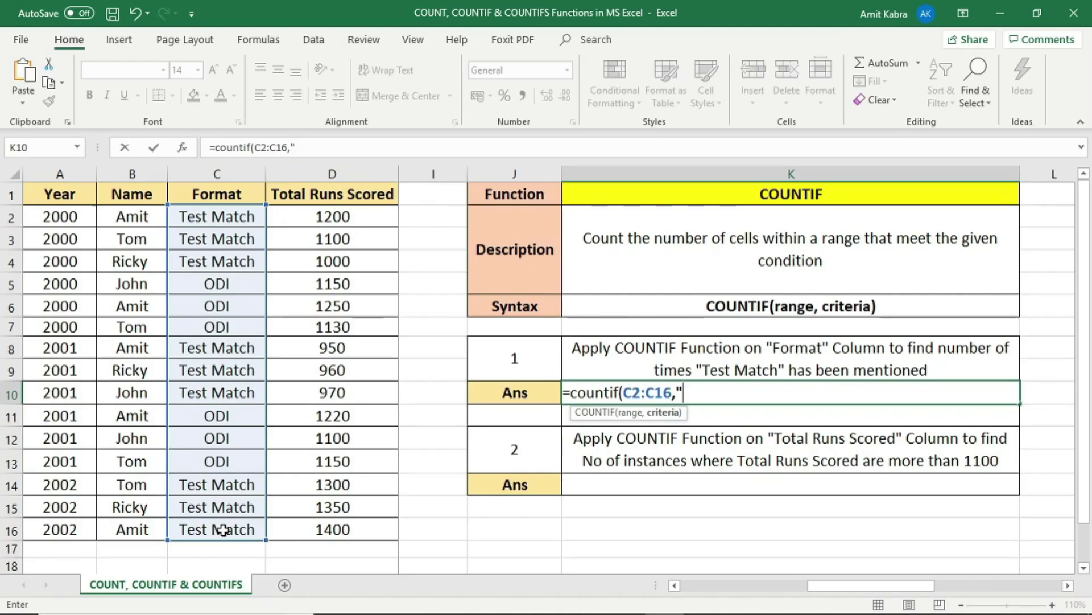
pyautogui.write('Test Match")')
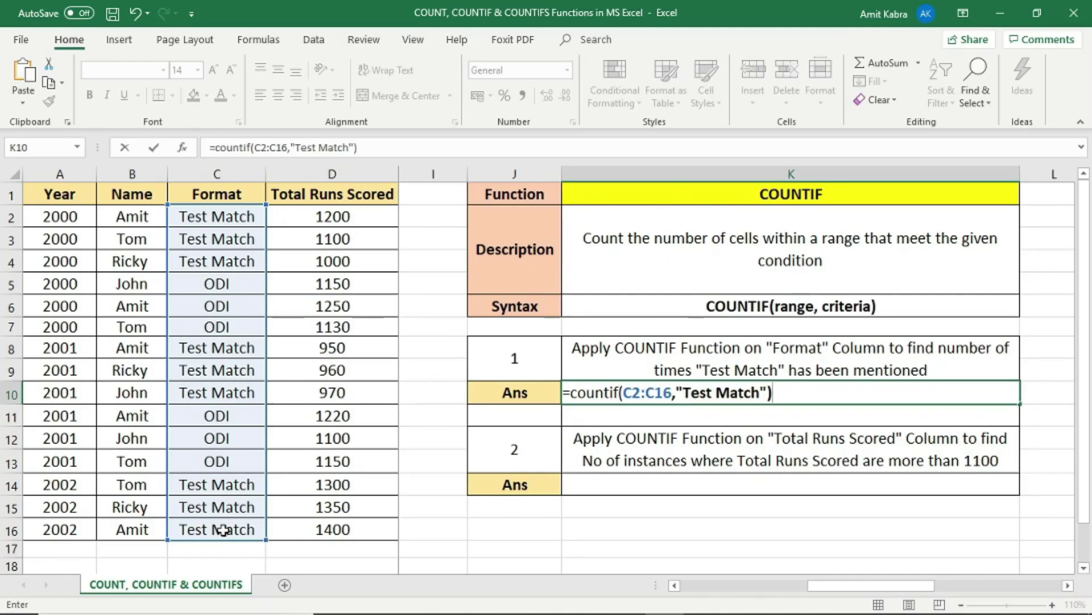
pyautogui.press('Return')
pyautogui.click(210, 171)
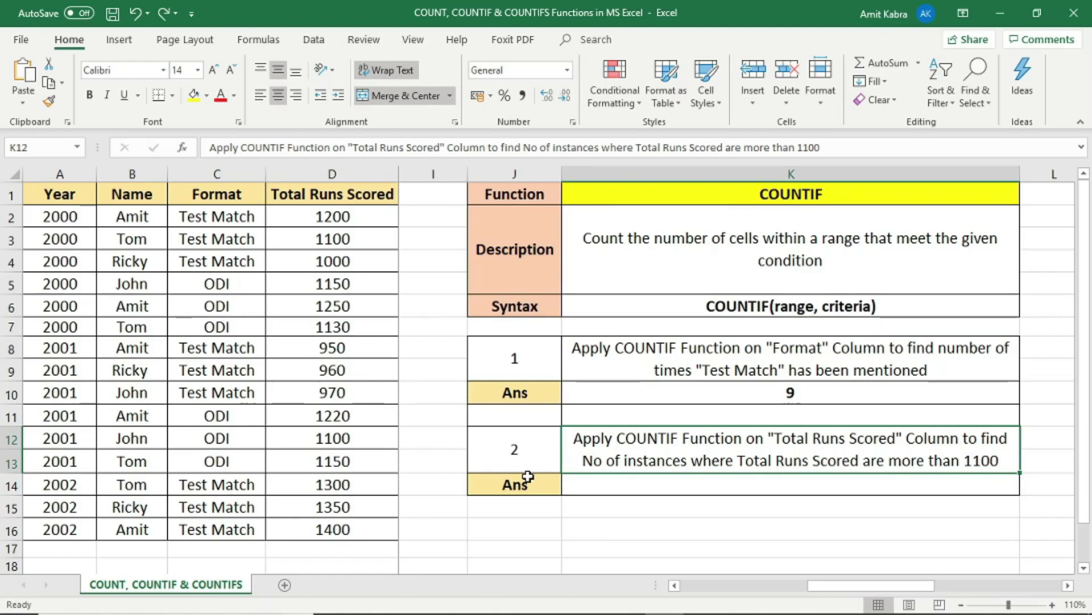
# Enter =COUNTIF(D2:D16,">1100") in K14 to count the instances where Total Runs Scored is more than 1100.
pyautogui.click(693, 479)
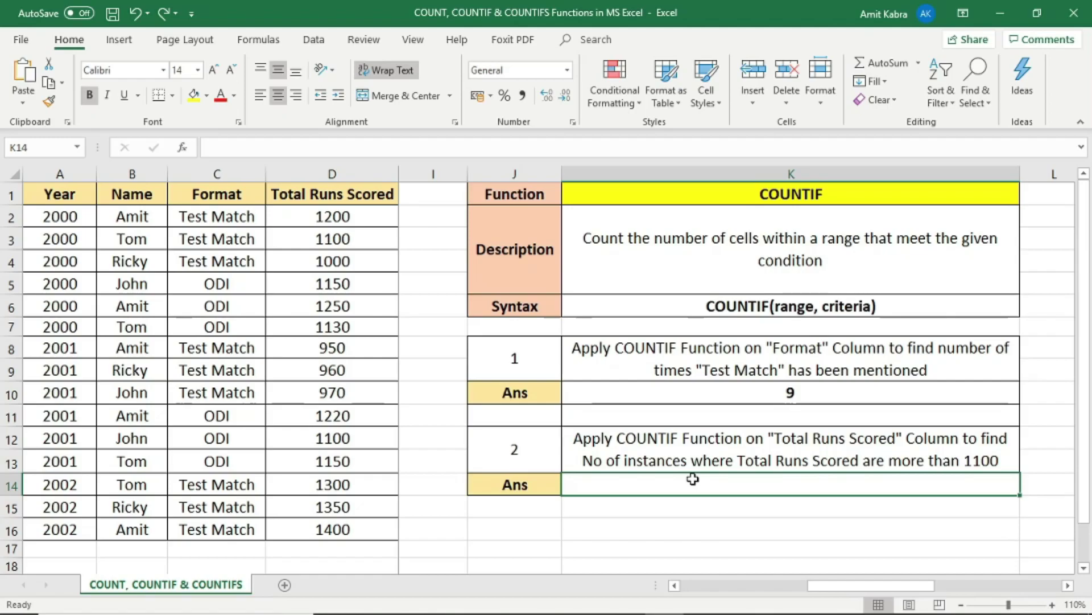
pyautogui.write('=countif(')
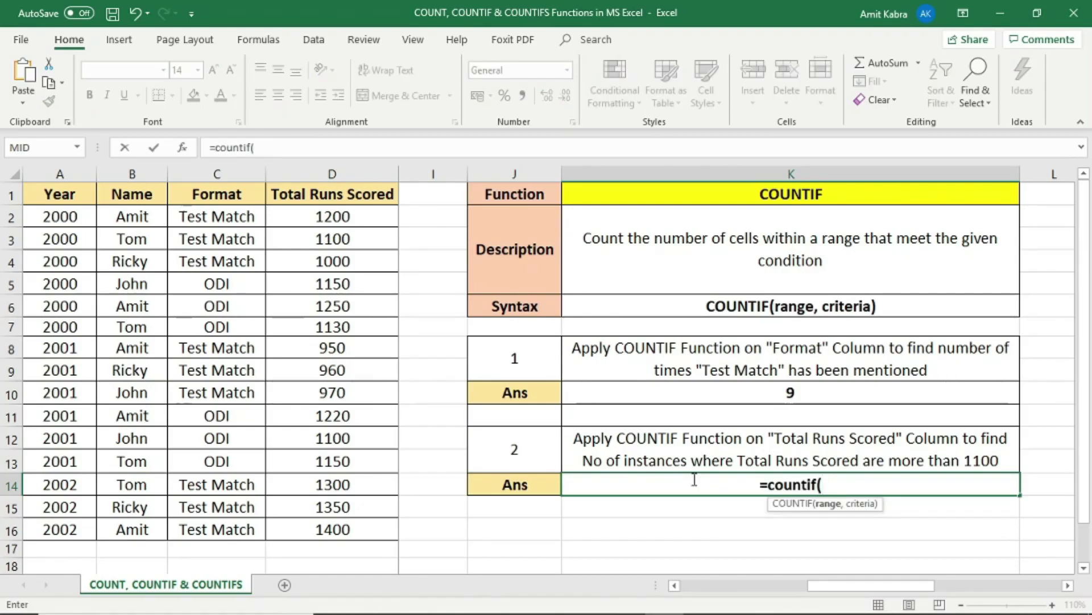
pyautogui.click(387, 226)
pyautogui.moveTo(385, 230); pyautogui.dragTo(363, 524)
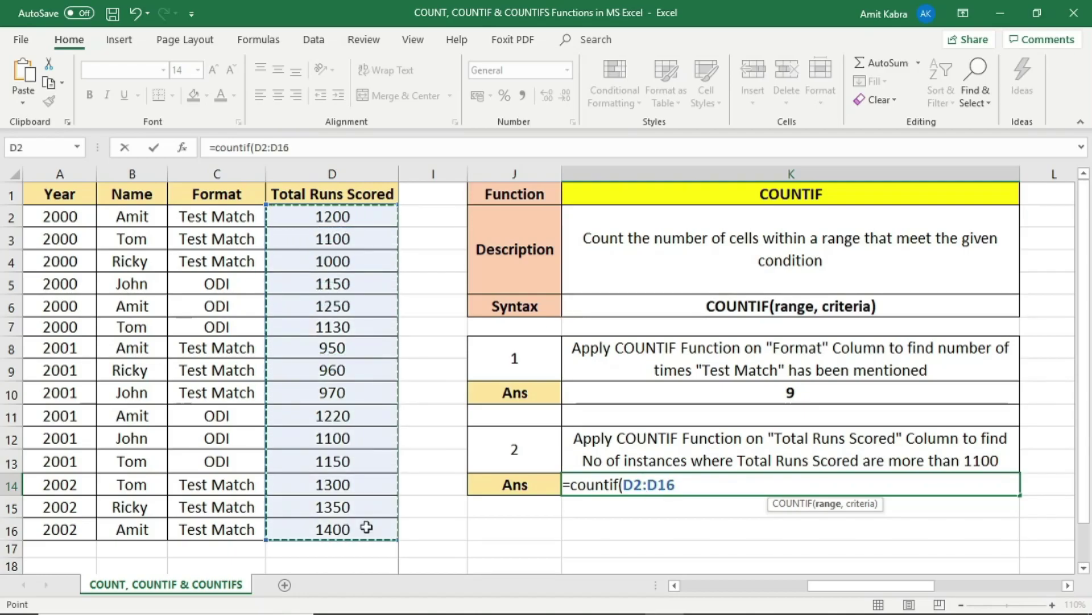
pyautogui.write(',">1100")')
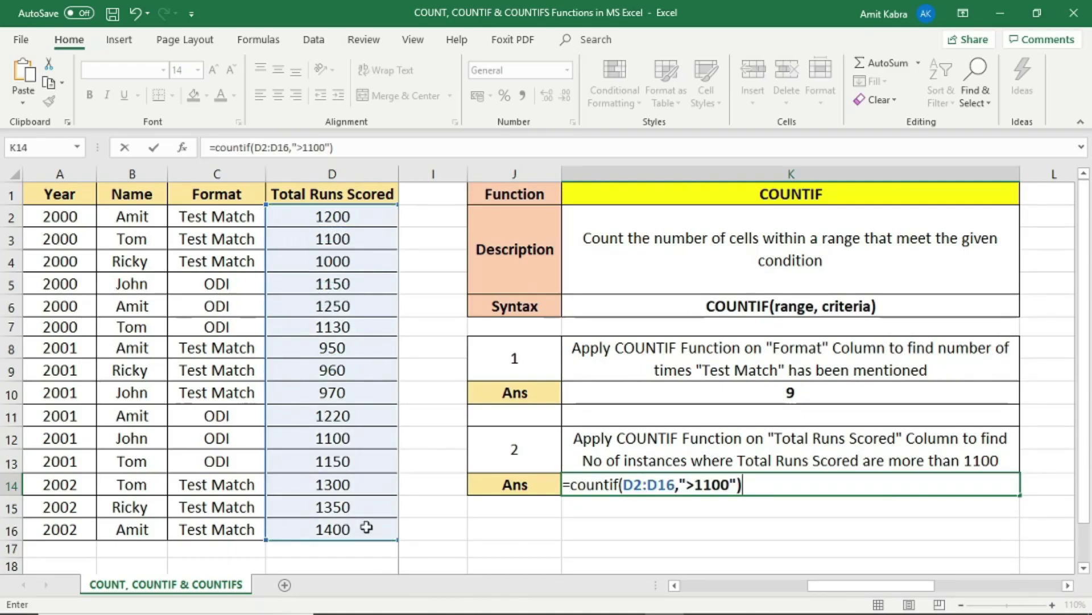
pyautogui.press('Return')
pyautogui.click(335, 173)
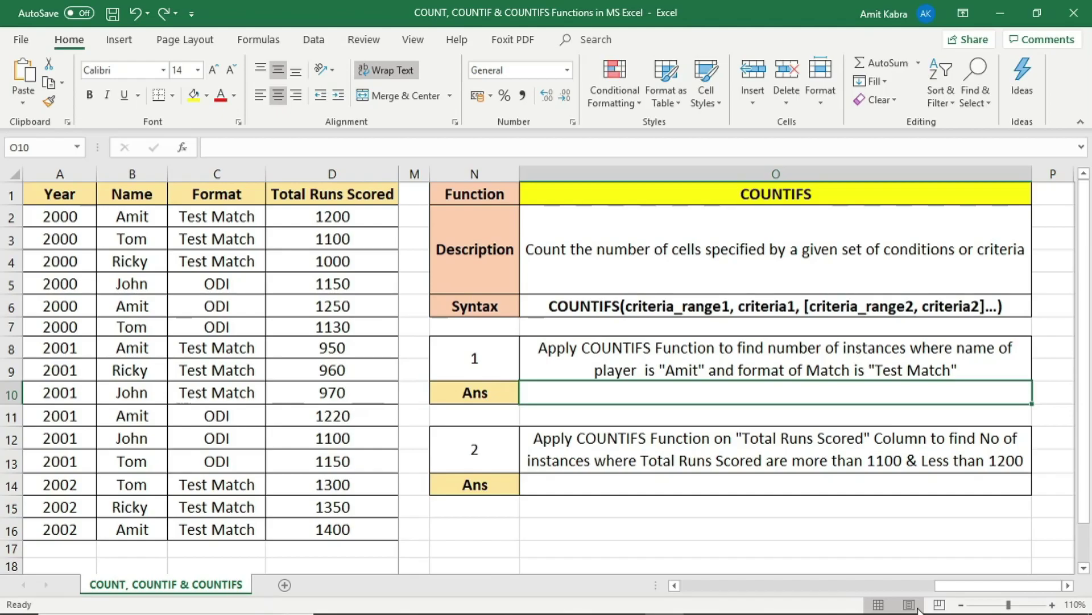
pyautogui.press('Up')
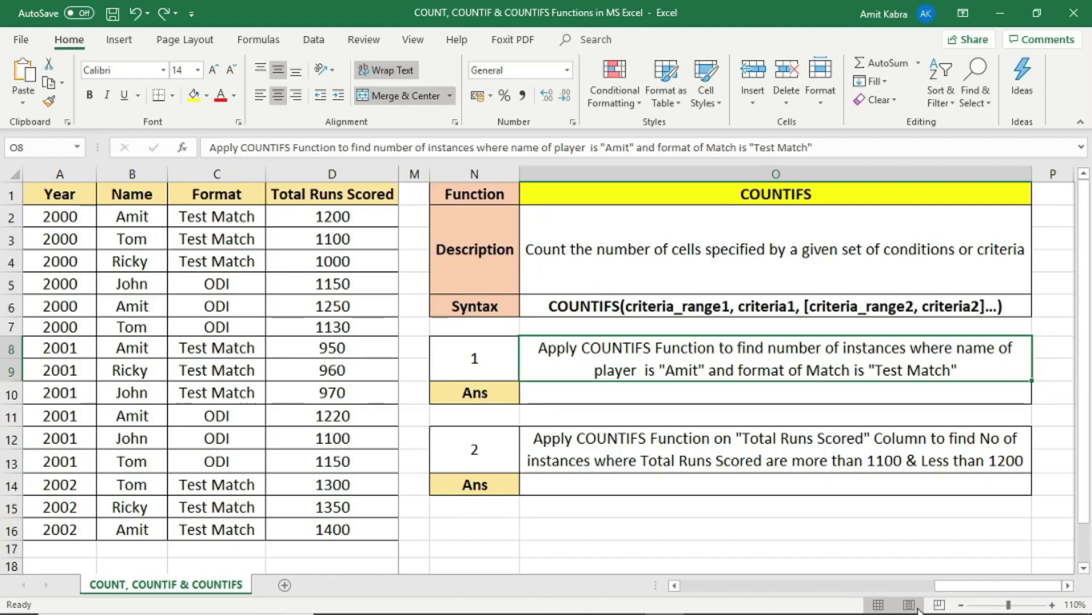
pyautogui.press('Down')
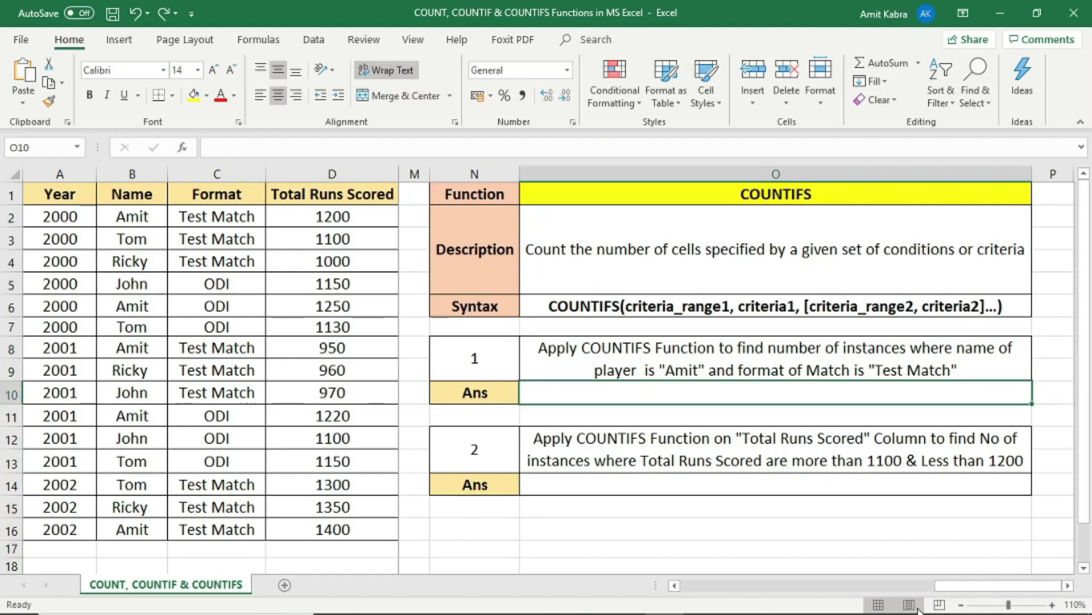
# Enter a COUNTIFS formula in O10 matching exercise 1's player name in B2:B16 and "Test Match" in C2:C16, and select the Name and Format columns.
pyautogui.write('=countifs(')
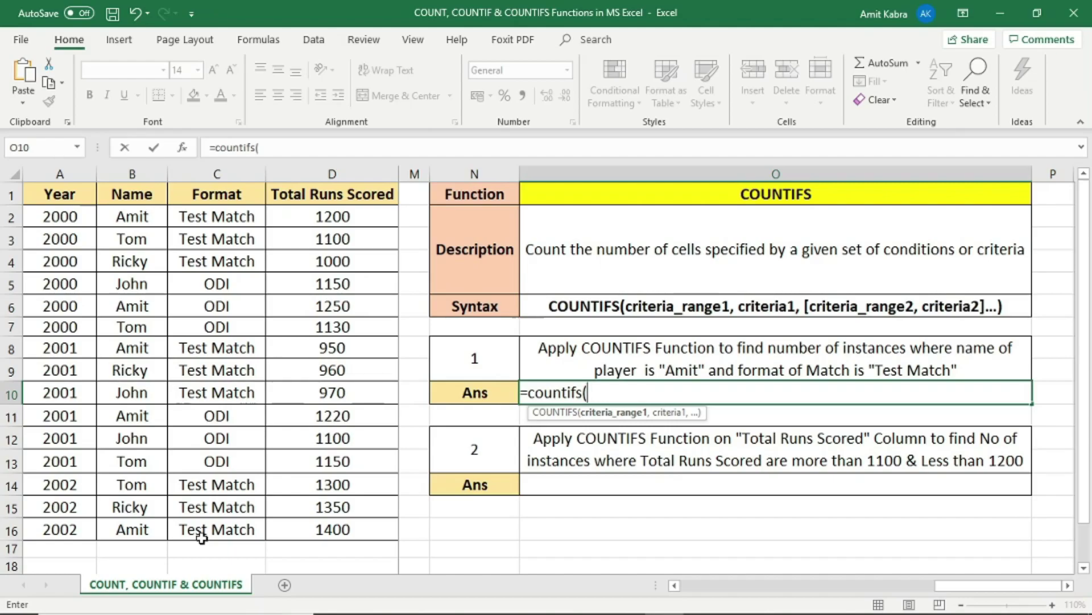
pyautogui.moveTo(140, 223); pyautogui.dragTo(139, 532)
pyautogui.write(',')
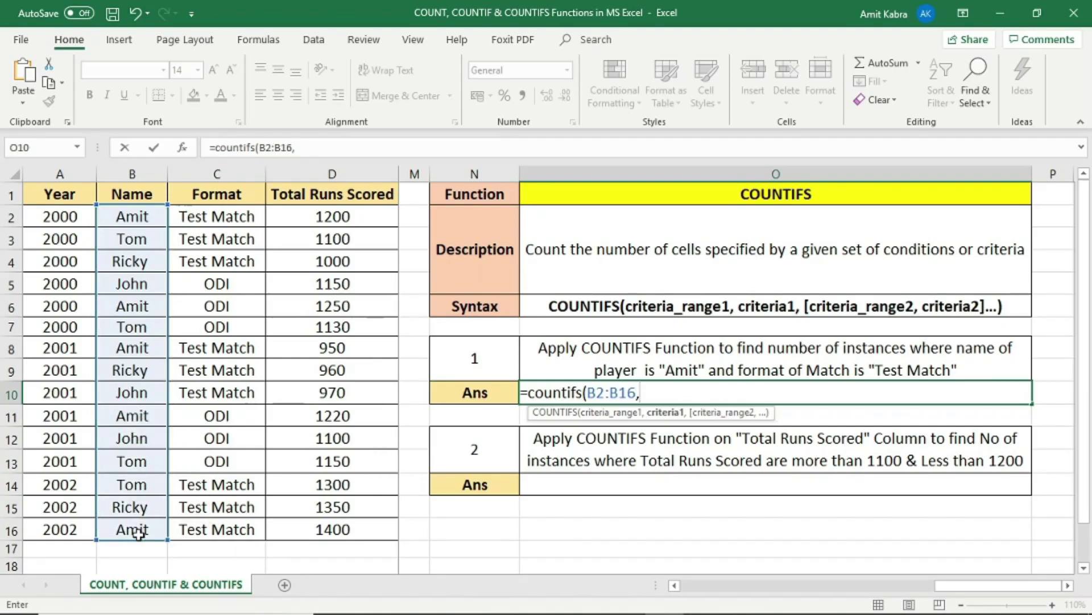
pyautogui.write('"Amit",')
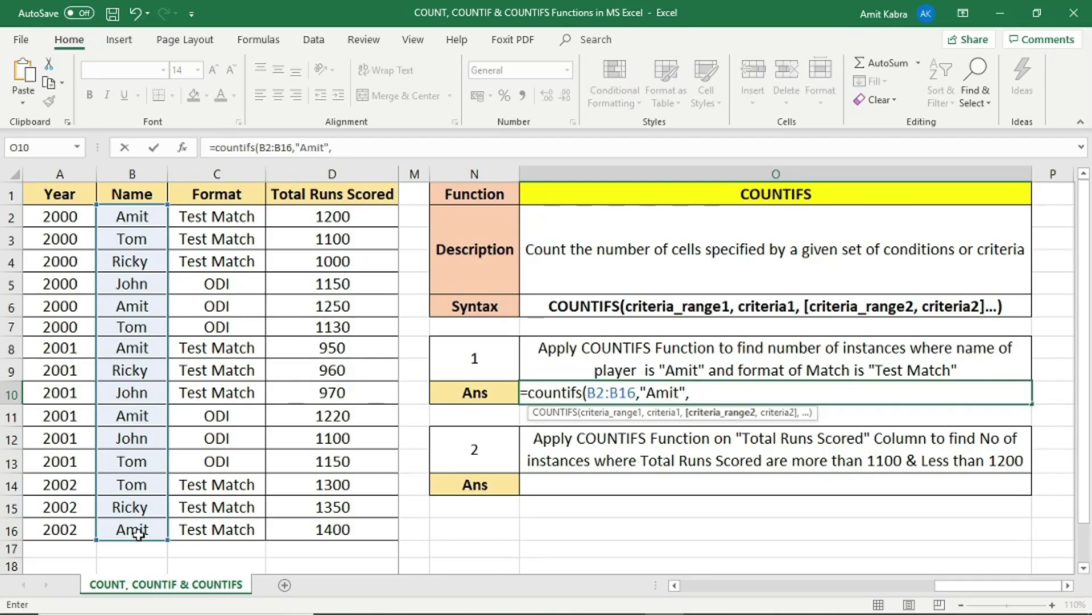
pyautogui.click(253, 217)
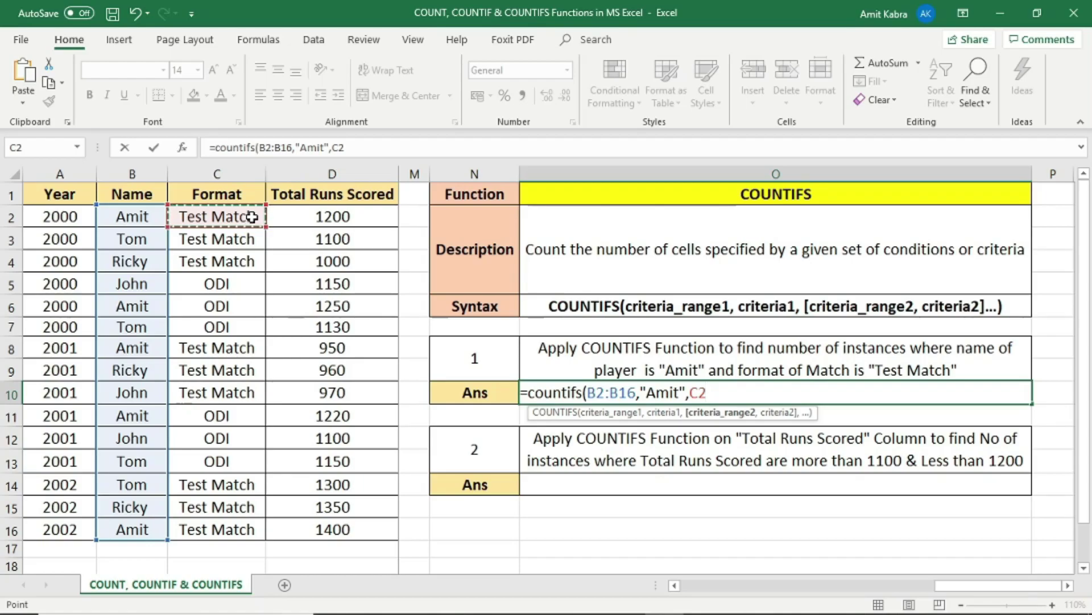
pyautogui.moveTo(252, 217); pyautogui.dragTo(249, 528)
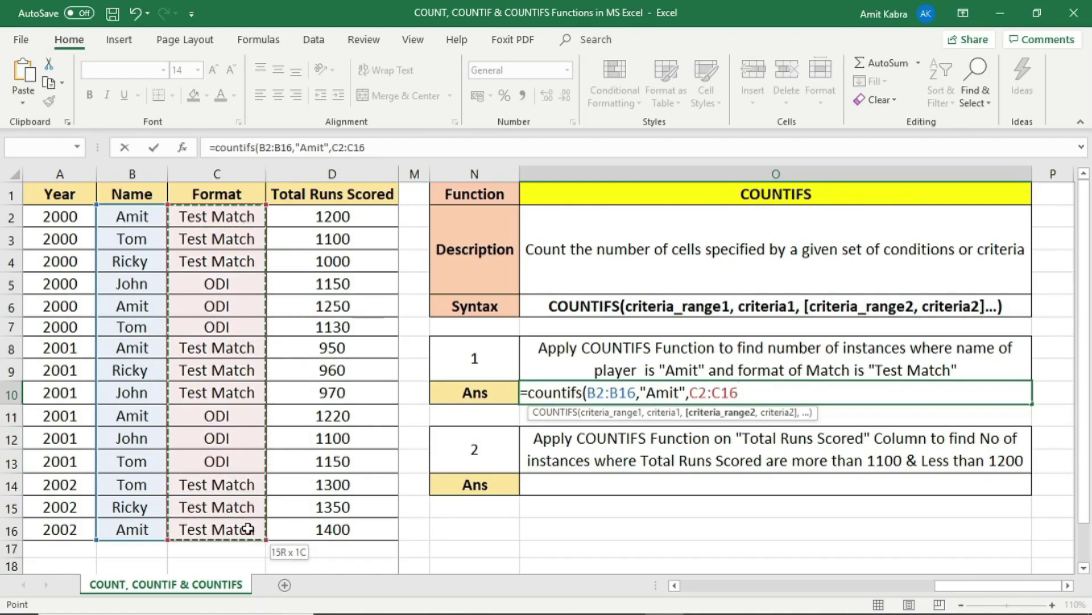
pyautogui.write(',"')
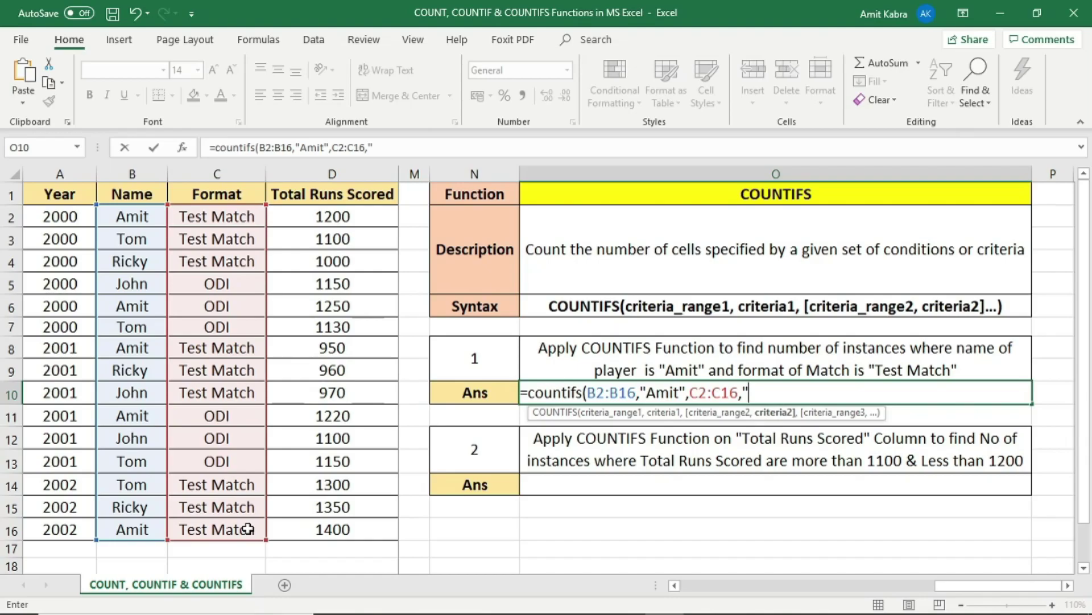
pyautogui.write('Test Match")')
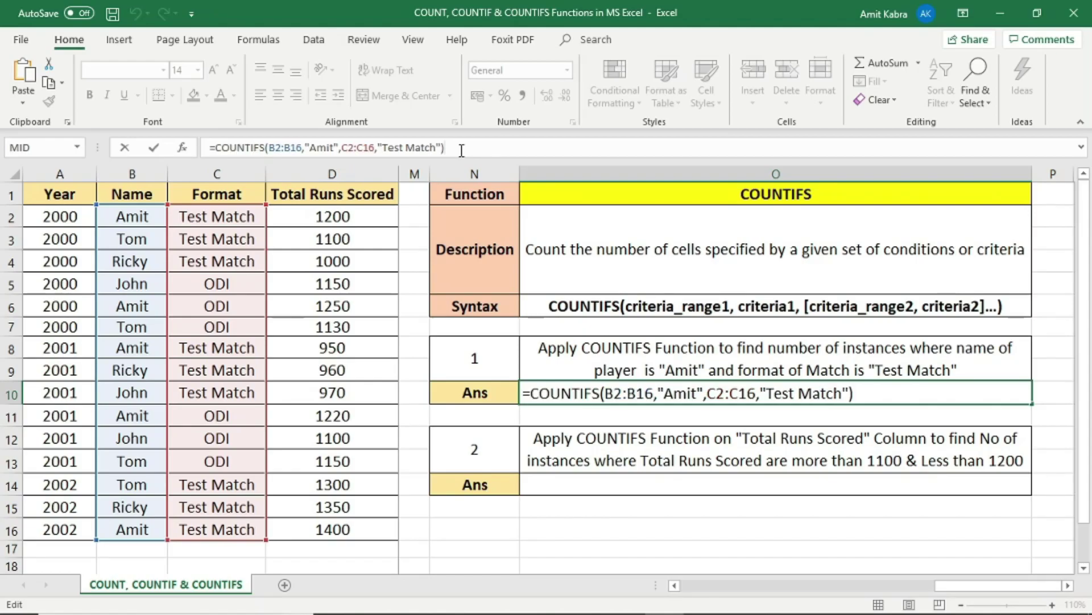
pyautogui.press('Return')
pyautogui.moveTo(132, 174); pyautogui.dragTo(213, 171)
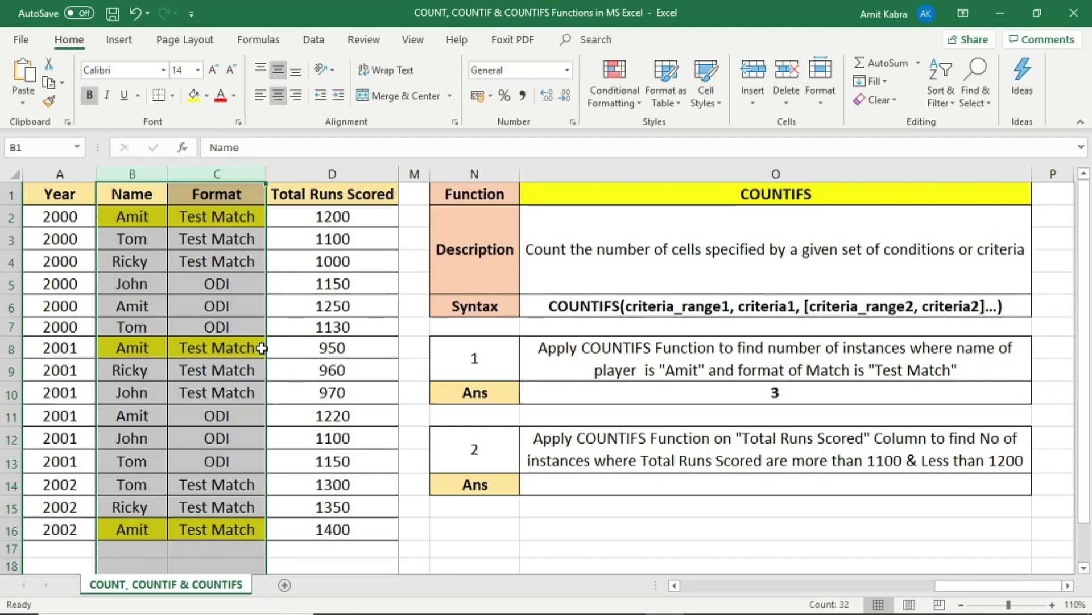
# Enter =COUNTIFS(D2:D16,">1100",D2:D16,"<1200") in O14, and check the answer against the Total Runs Scored column.
pyautogui.click(528, 445)
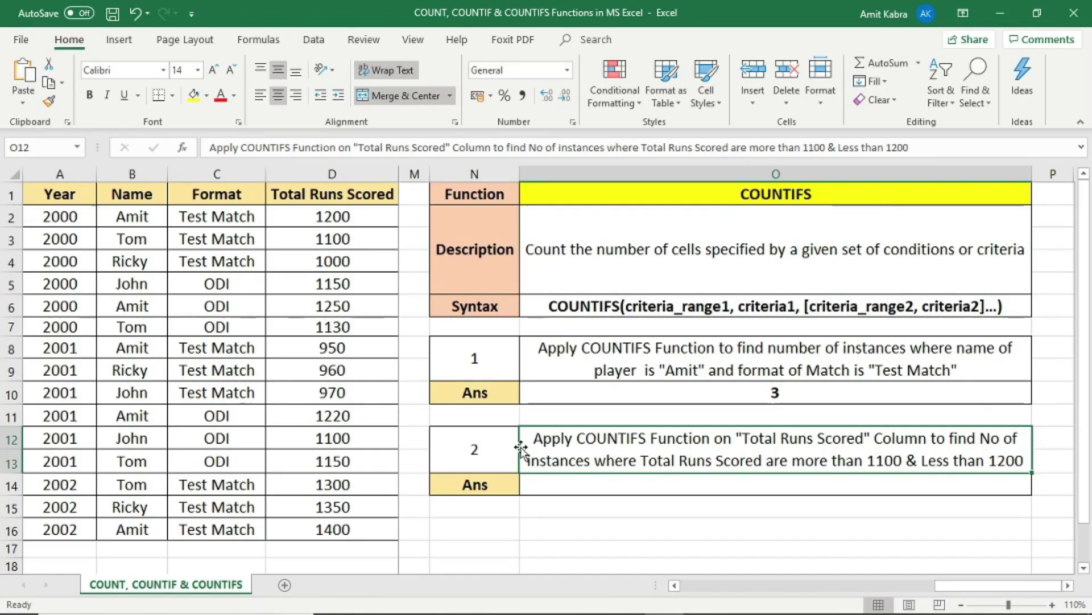
pyautogui.click(603, 492)
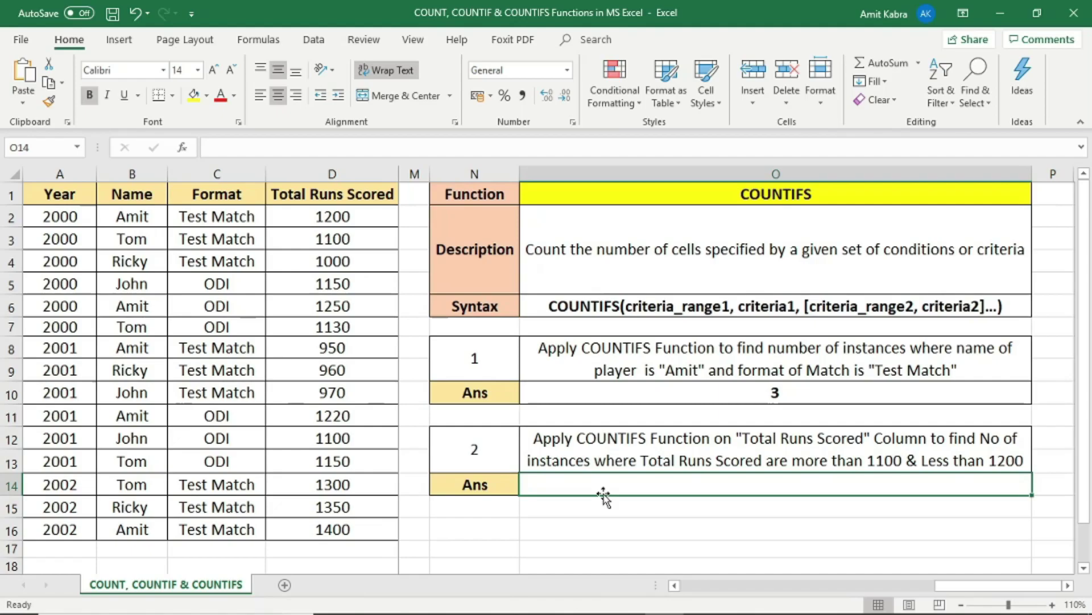
pyautogui.write('=countifs(')
pyautogui.moveTo(341, 217); pyautogui.dragTo(327, 527)
pyautogui.write(',')
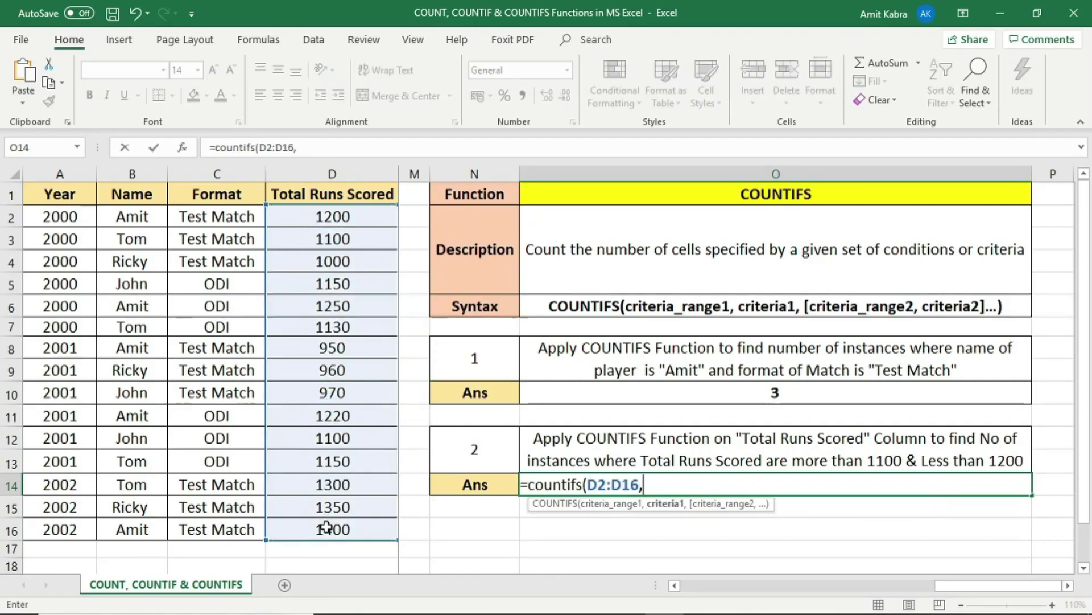
pyautogui.write('"')
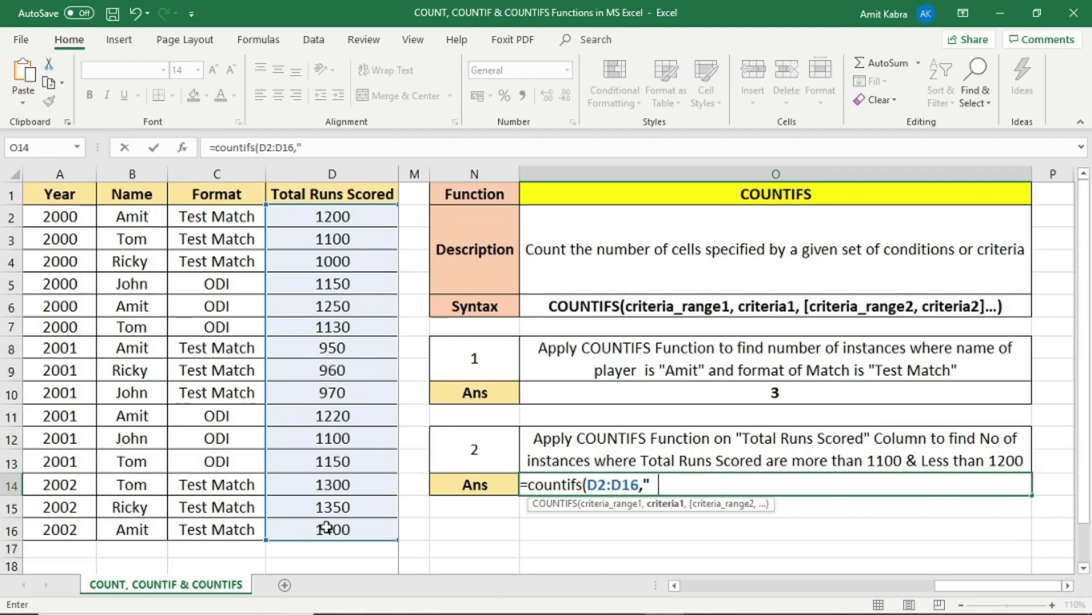
pyautogui.write('>1100"')
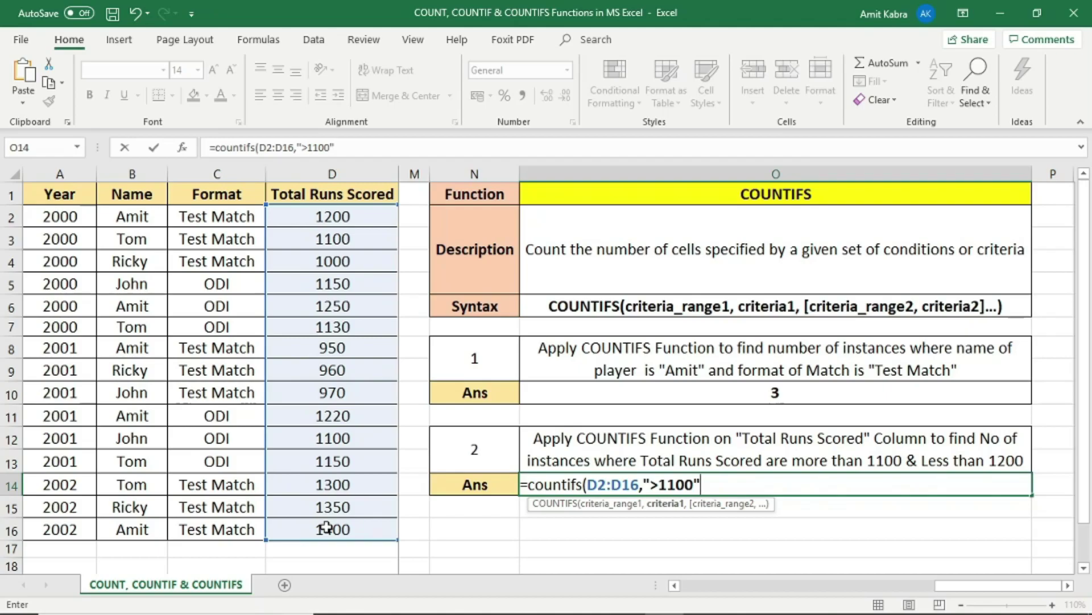
pyautogui.write(',')
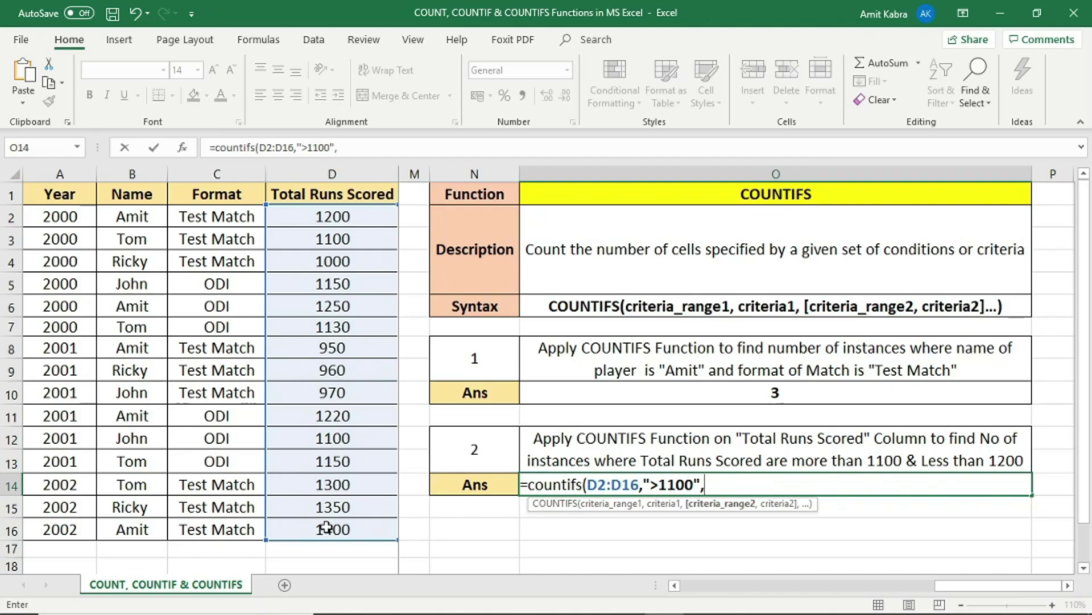
pyautogui.click(315, 224)
pyautogui.moveTo(315, 224); pyautogui.dragTo(317, 521)
pyautogui.write(',')
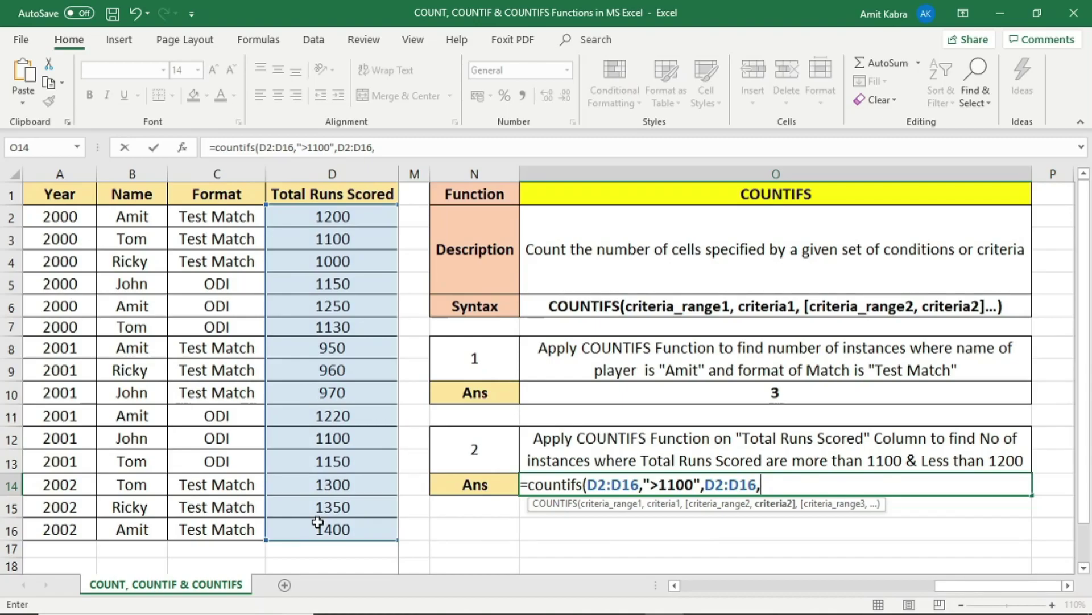
pyautogui.write('"<1200")')
pyautogui.press('Return')
pyautogui.click(315, 169)
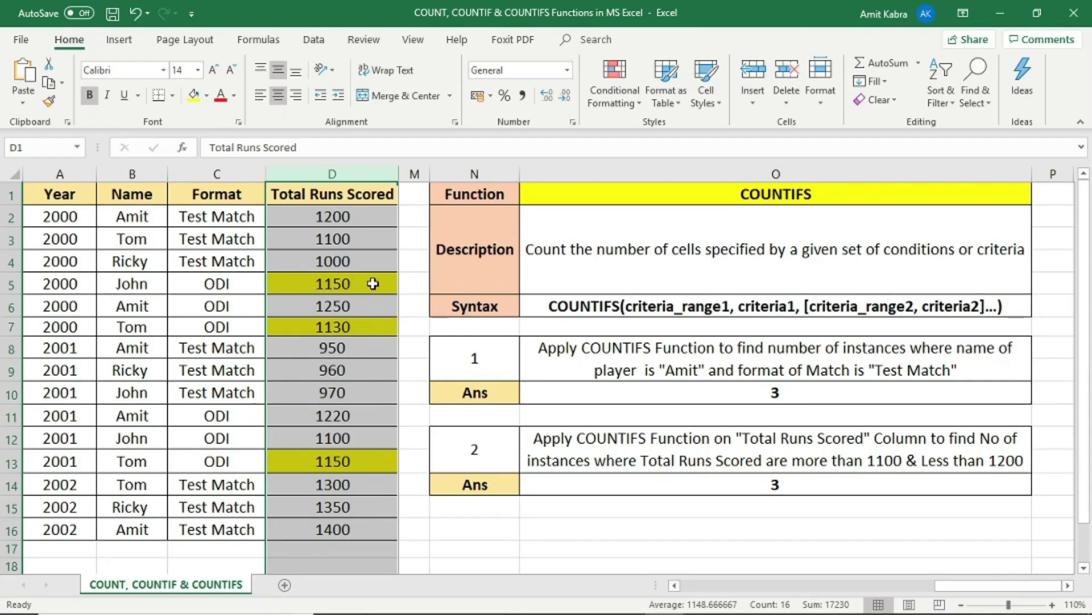
pyautogui.click(806, 491)
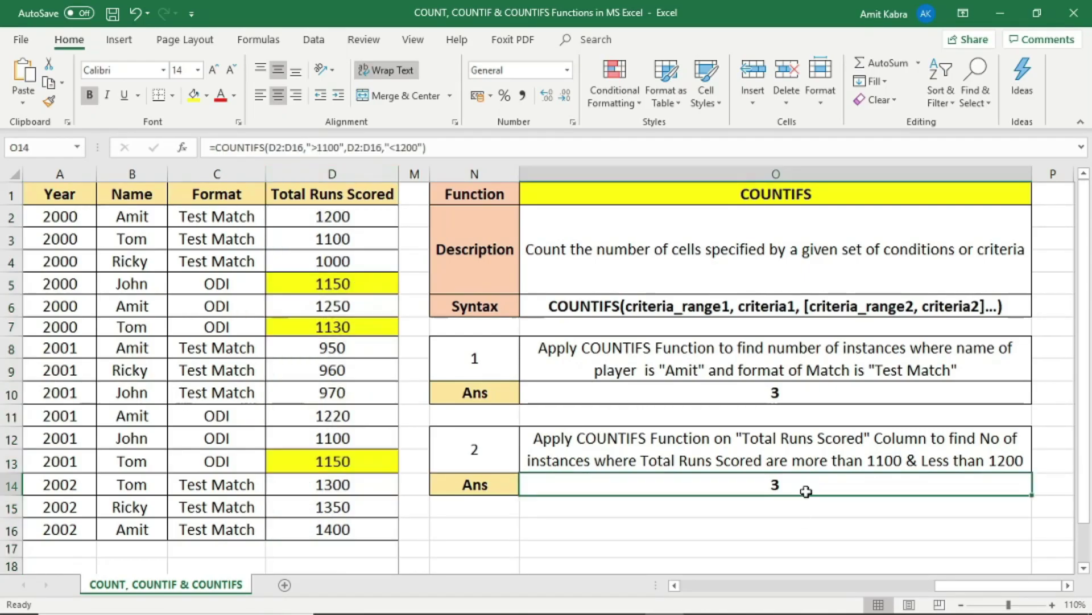